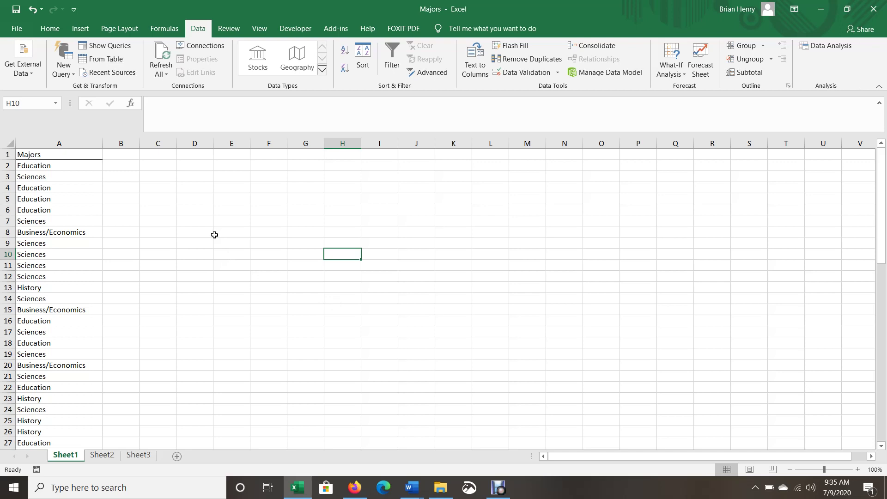
# - Copy the Majors list A1:A66 into column D from D3 and autofit column D
pyautogui.click(43, 149)
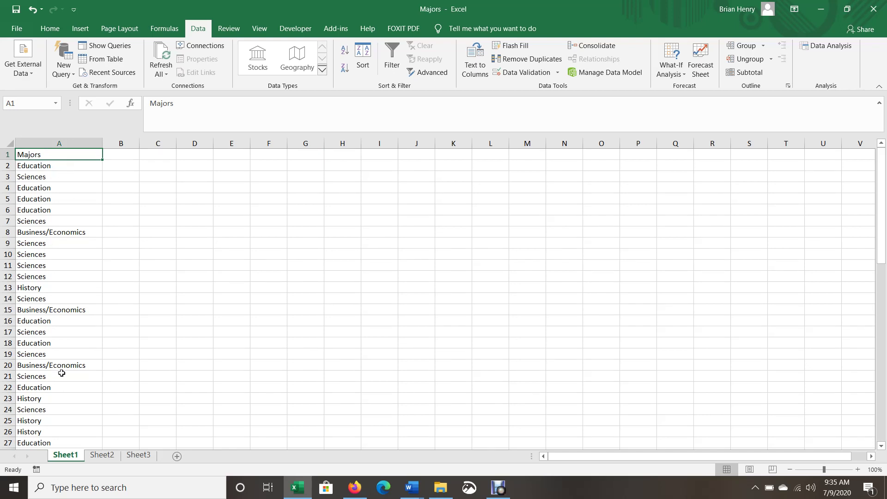
pyautogui.scroll(-13, 45, 187)
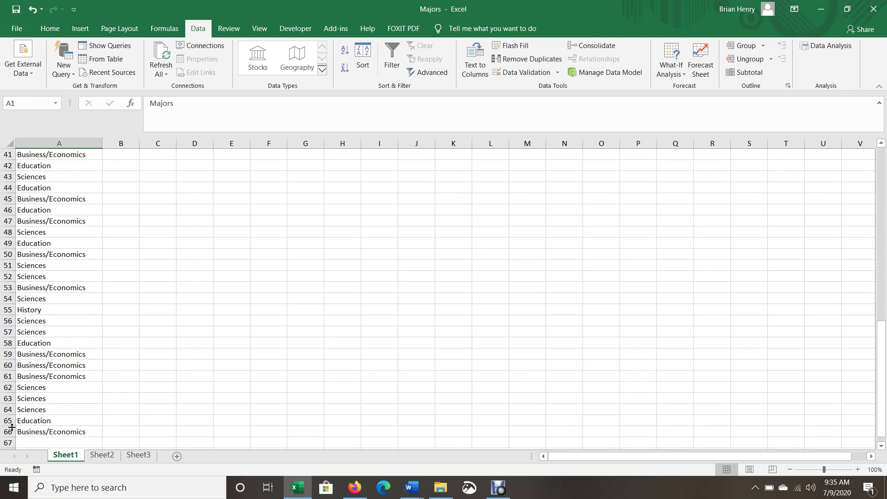
pyautogui.scroll(14, 83, 274)
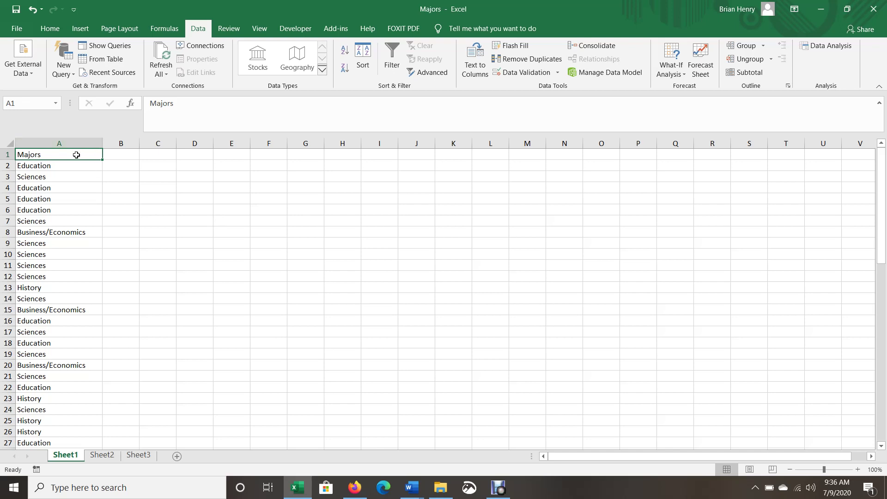
pyautogui.hotkey('ctrl', 'shift', 'Down')
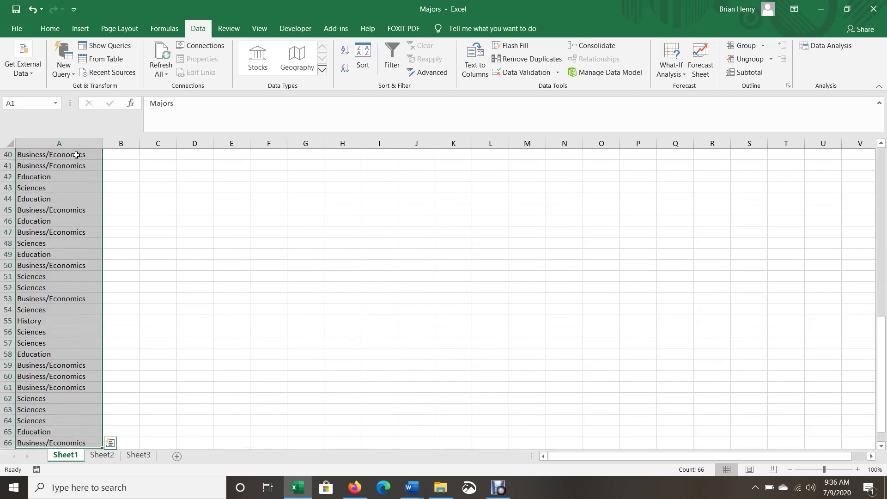
pyautogui.hotkey('ctrl', 'c')
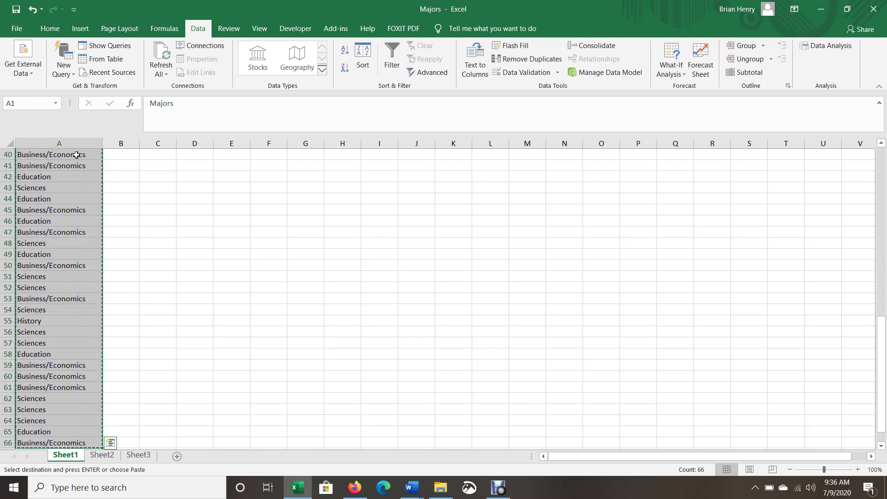
pyautogui.press('Right')
pyautogui.press('Right')
pyautogui.press('Right')
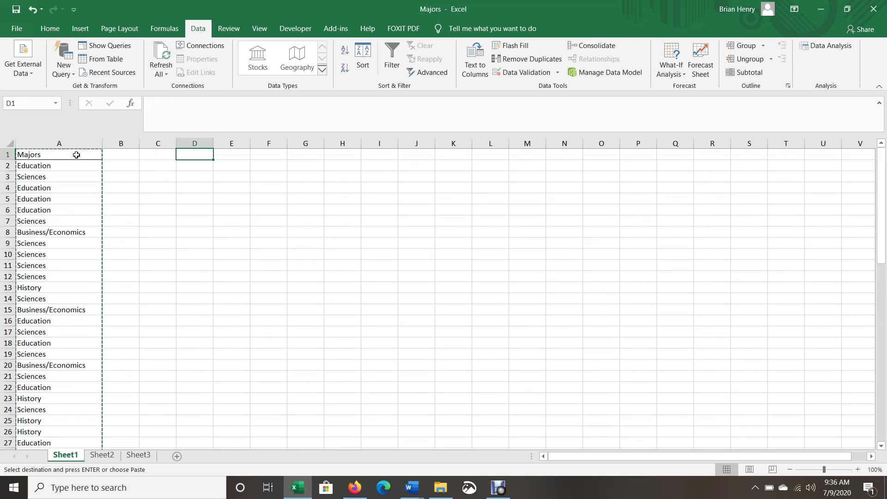
pyautogui.press('Down')
pyautogui.press('Down')
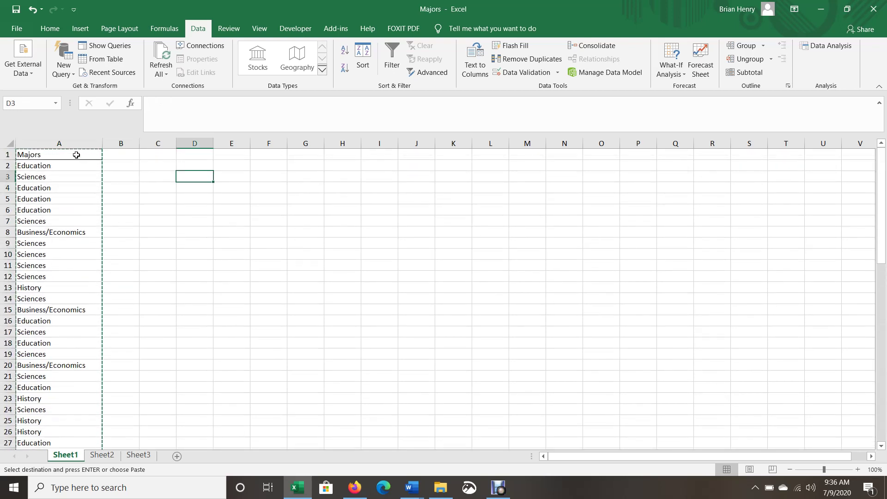
pyautogui.hotkey('ctrl', 'v')
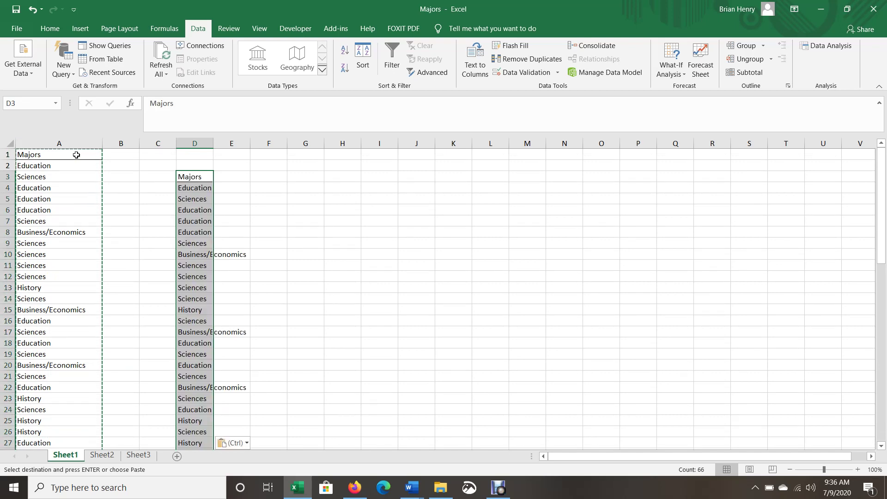
pyautogui.doubleClick(214, 143)
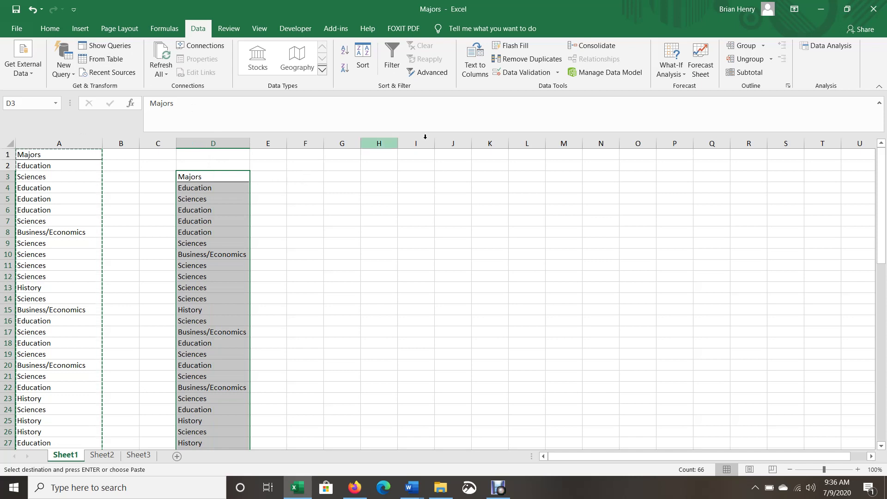
# - Remove duplicates from column D, keeping Education, Sciences, Business/Economics and History
pyautogui.click(527, 58)
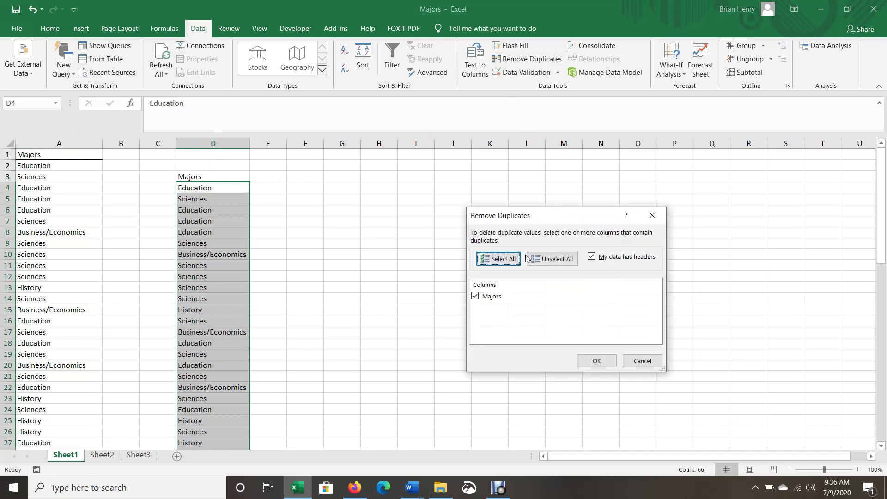
pyautogui.click(595, 361)
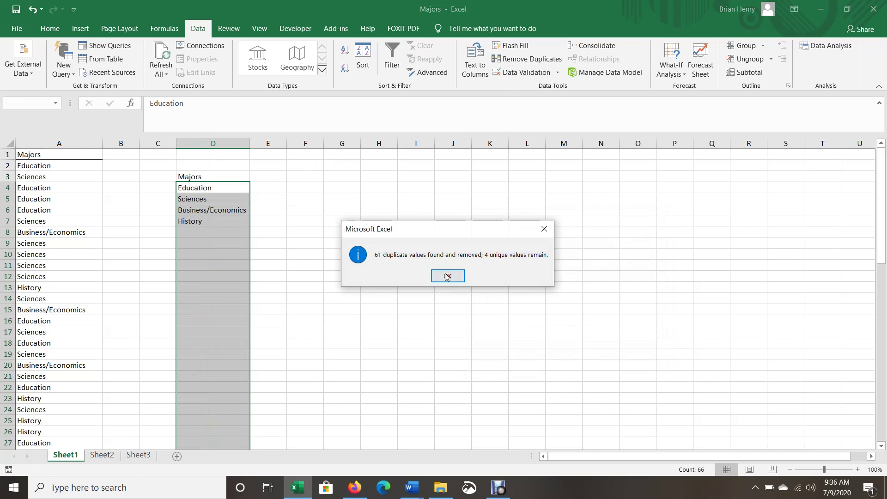
pyautogui.click(444, 276)
pyautogui.moveTo(191, 189); pyautogui.dragTo(210, 223)
pyautogui.click(207, 198)
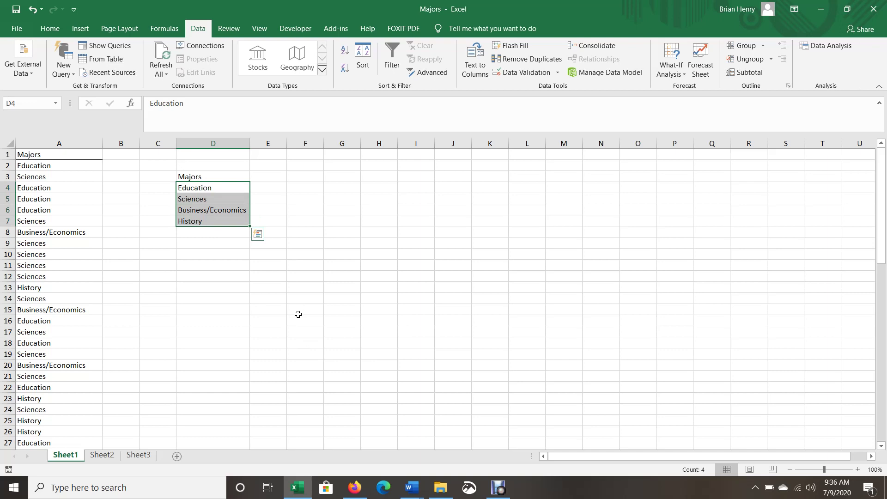
# - Enter 'Totals' in D8 and the '# Students' heading in E3
pyautogui.click(239, 231)
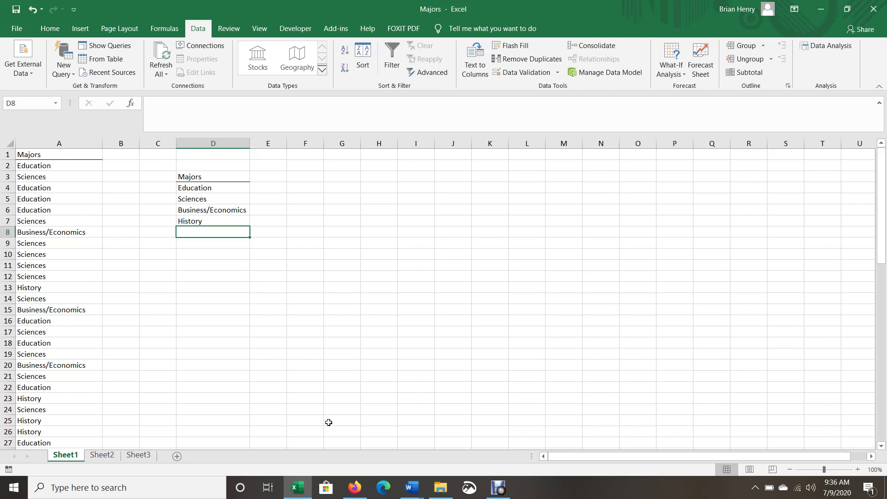
pyautogui.write('Totals')
pyautogui.press('Return')
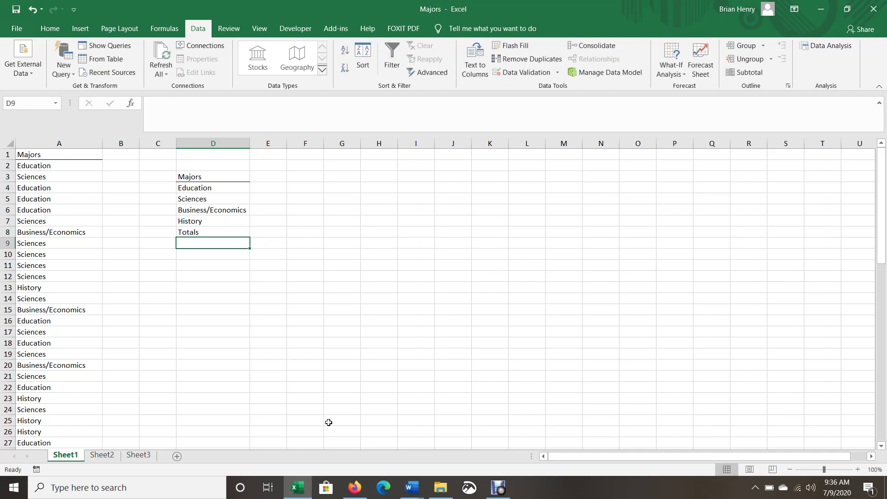
pyautogui.click(263, 174)
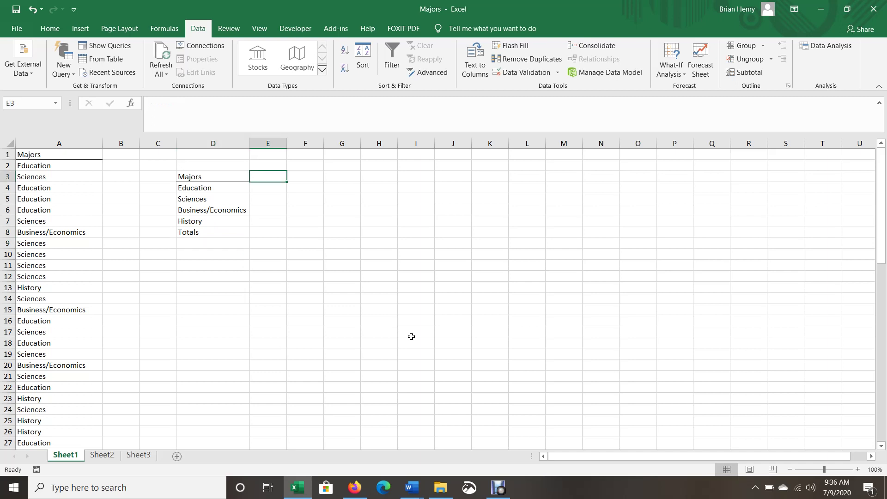
pyautogui.write('# Students')
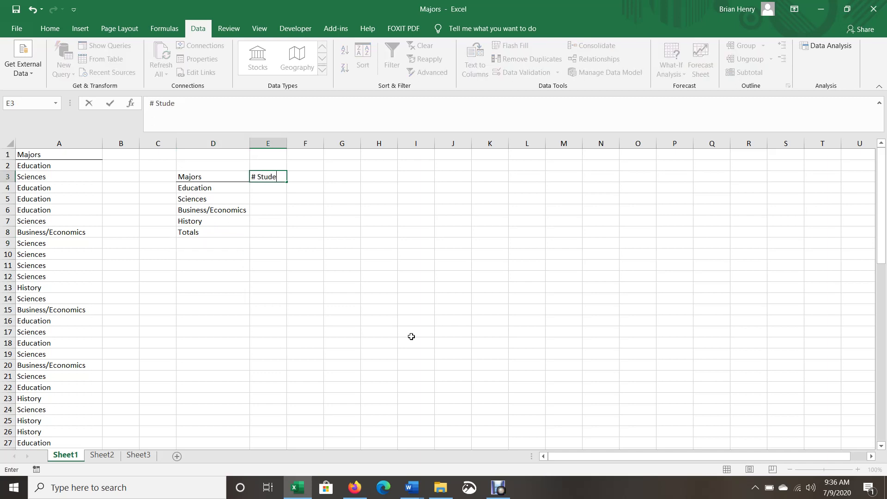
pyautogui.press('Return')
# - Add the '%Students' heading in F3 and autofit columns E and F
pyautogui.press('Up')
pyautogui.press('Right')
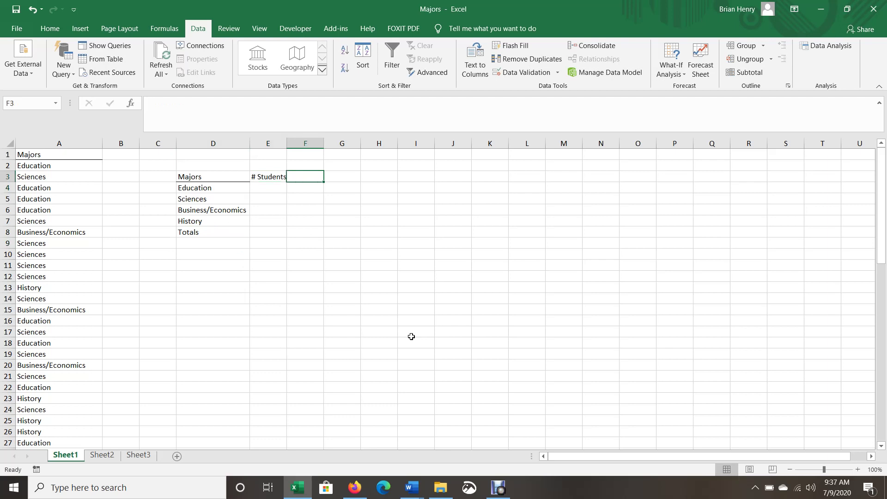
pyautogui.write('#')
pyautogui.press('BackSpace')
pyautogui.write('%Students')
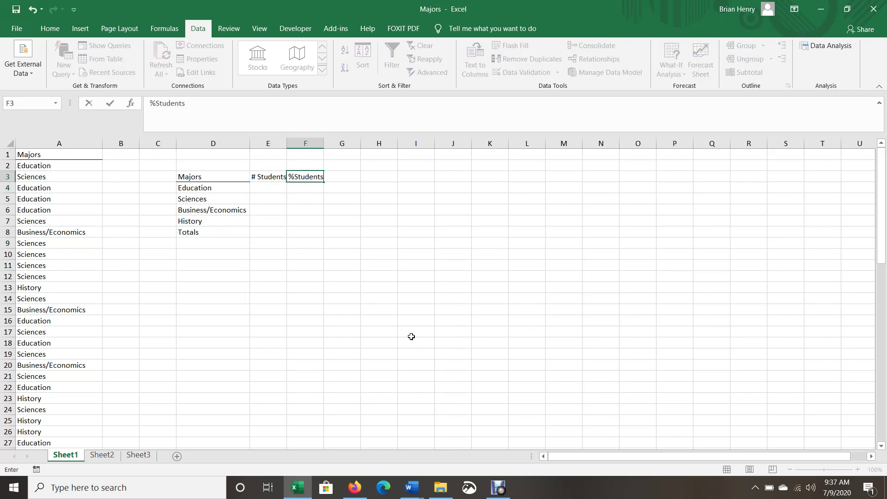
pyautogui.press('Return')
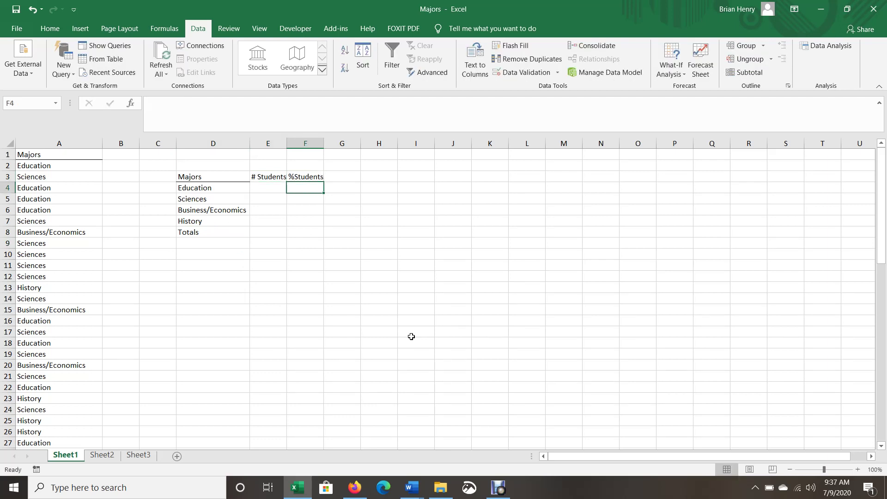
pyautogui.doubleClick(287, 141)
pyautogui.doubleClick(326, 141)
# - Sort column A's Majors list A to Z and select the Business/Economics rows A2:A18
pyautogui.click(46, 156)
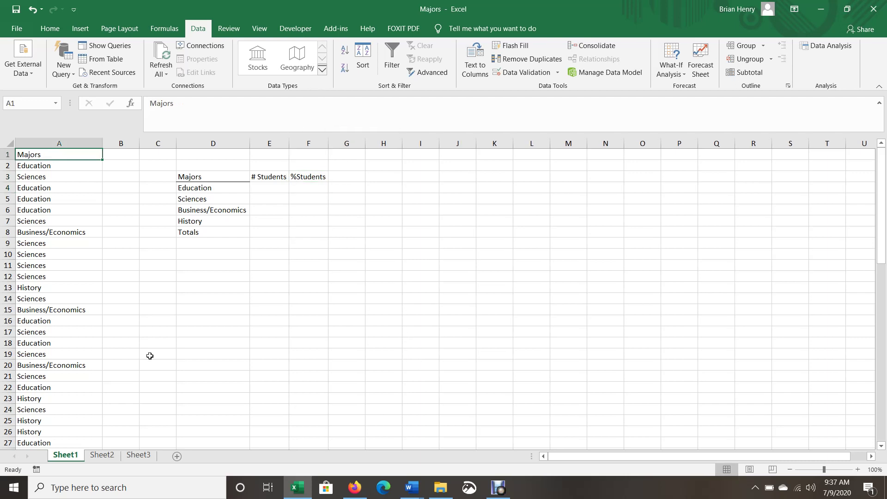
pyautogui.hotkey('ctrl', 'shift', 'Down')
pyautogui.scroll(2, 189, 291)
pyautogui.click(365, 69)
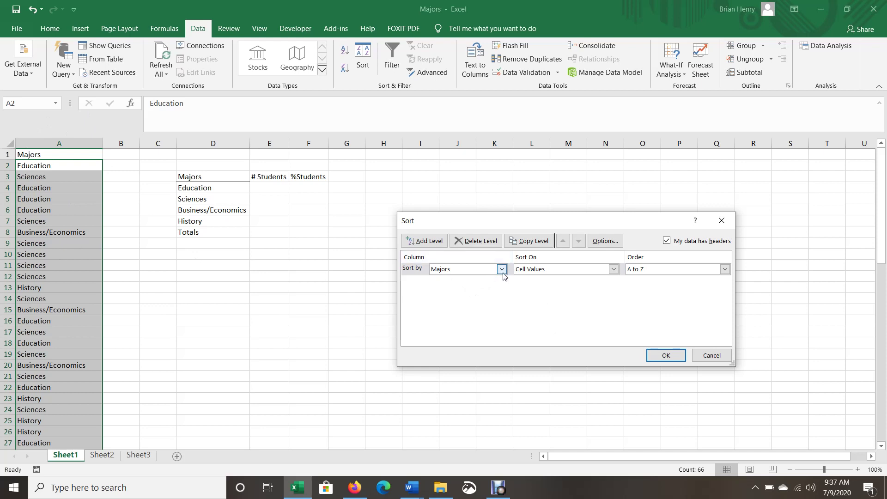
pyautogui.click(670, 363)
pyautogui.click(299, 254)
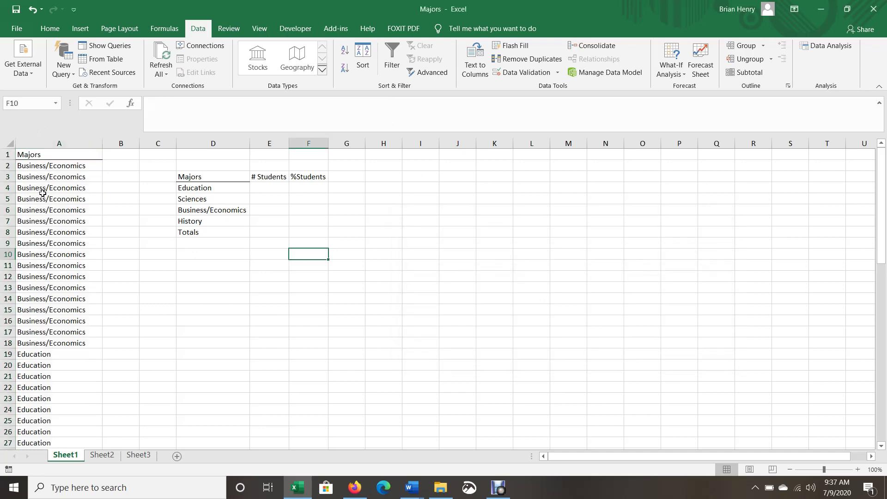
pyautogui.moveTo(77, 166); pyautogui.dragTo(63, 342)
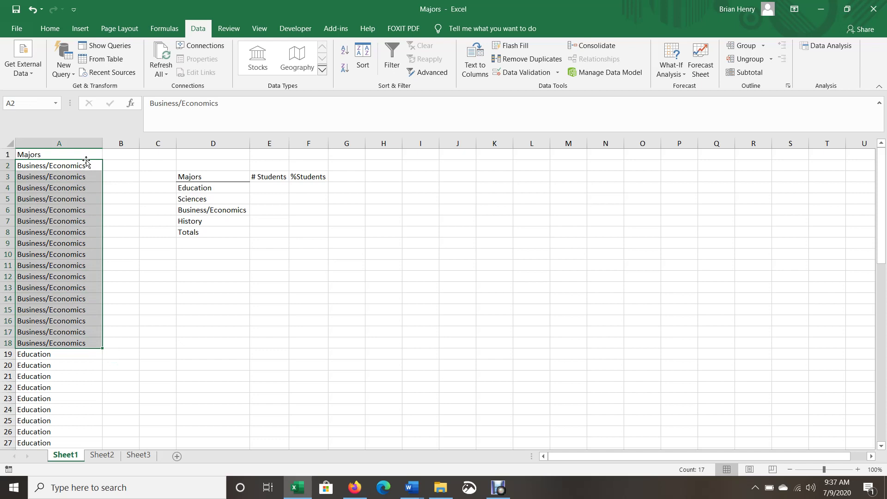
# - Count the rows and enter 17 for Business/Economics and 17 for Education
pyautogui.click(63, 165)
pyautogui.moveTo(63, 169); pyautogui.dragTo(64, 342)
pyautogui.click(264, 210)
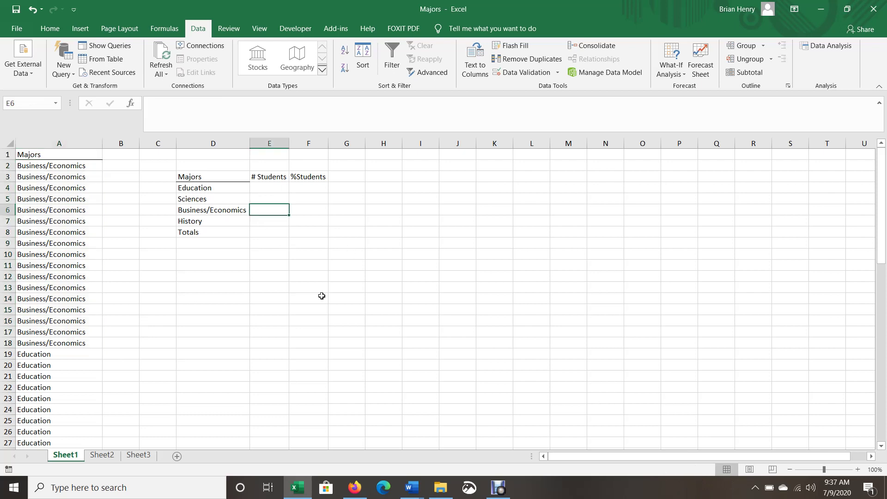
pyautogui.write('17')
pyautogui.press('Return')
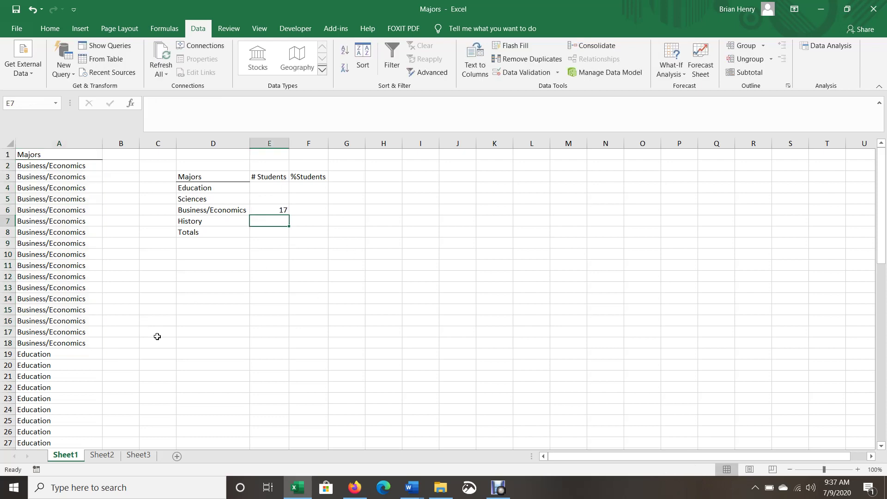
pyautogui.moveTo(59, 352)
pyautogui.mouseDown()
pyautogui.moveTo(60, 461)
pyautogui.moveTo(49, 353)
pyautogui.mouseUp()
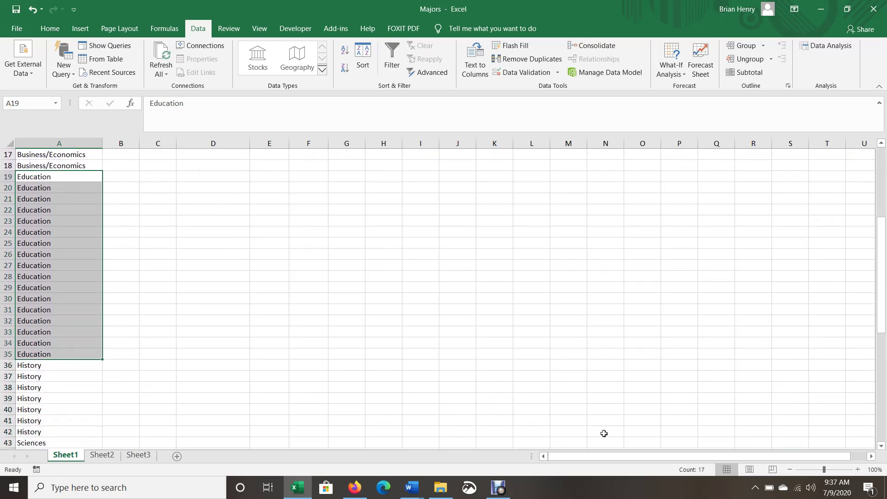
pyautogui.scroll(5, 467, 310)
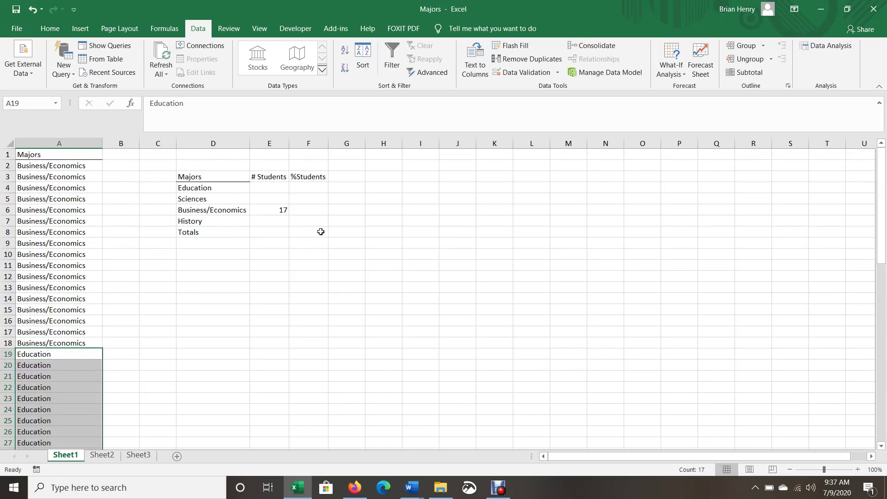
pyautogui.click(272, 187)
pyautogui.write('17')
pyautogui.press('Return')
# - Count the Sciences and History rows and enter 24 and 7
pyautogui.scroll(-10, 203, 257)
pyautogui.moveTo(65, 289); pyautogui.dragTo(73, 360)
pyautogui.moveTo(55, 211); pyautogui.dragTo(60, 276)
pyautogui.click(52, 291)
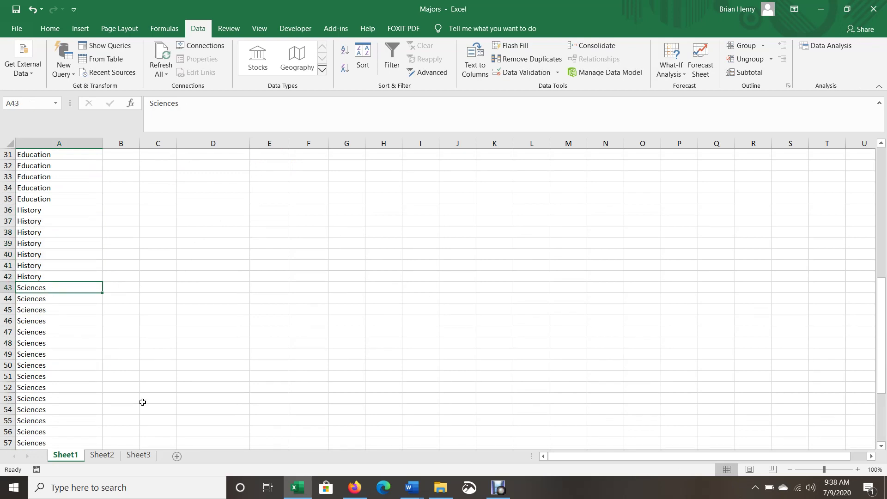
pyautogui.hotkey('ctrl', 'shift', 'Down')
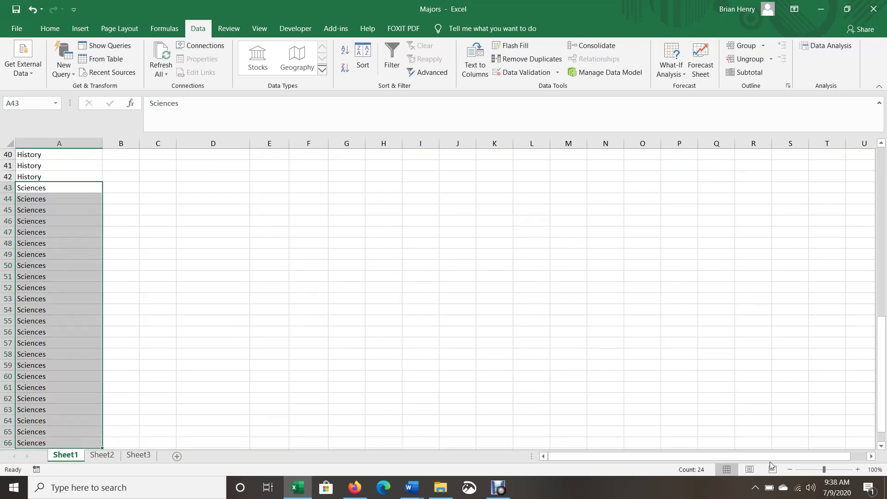
pyautogui.scroll(13, 495, 319)
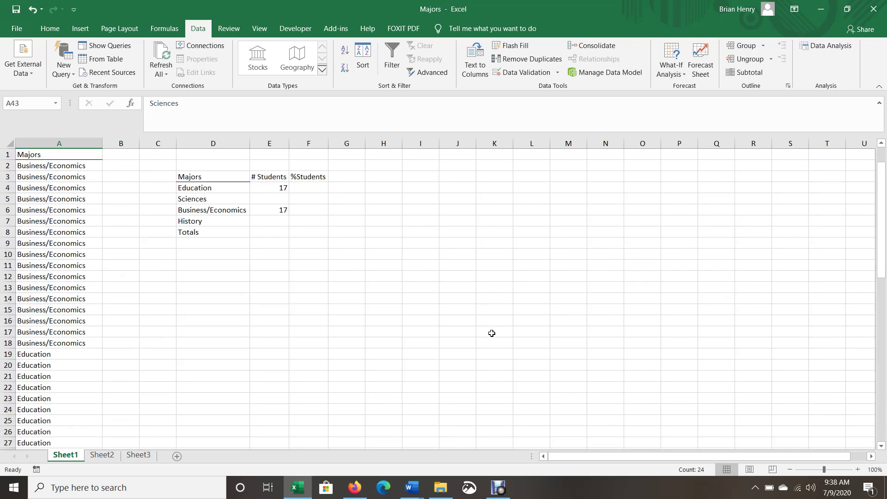
pyautogui.click(271, 200)
pyautogui.write('24')
pyautogui.press('Return')
pyautogui.press('Return')
pyautogui.press('Return')
pyautogui.press('Up')
pyautogui.write('7')
pyautogui.press('Return')
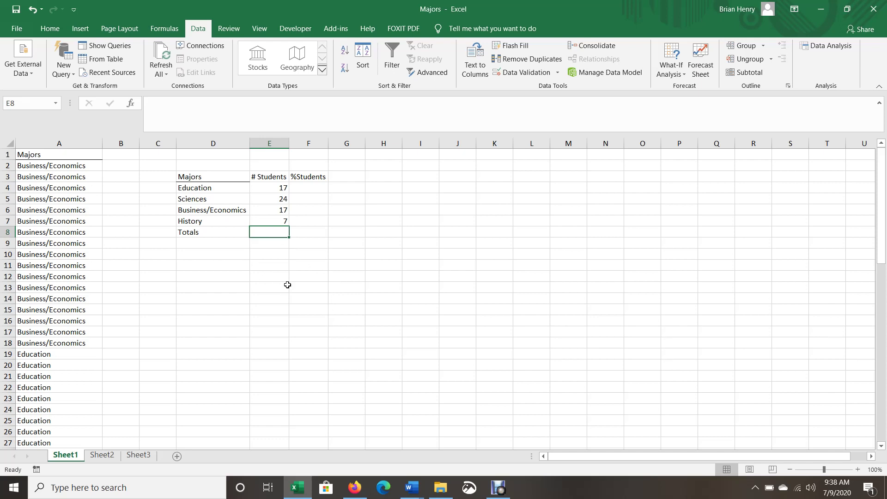
# - AutoSum the counts in E8 with =SUM(E4:E7), giving 65
pyautogui.hotkey('alt', '=')
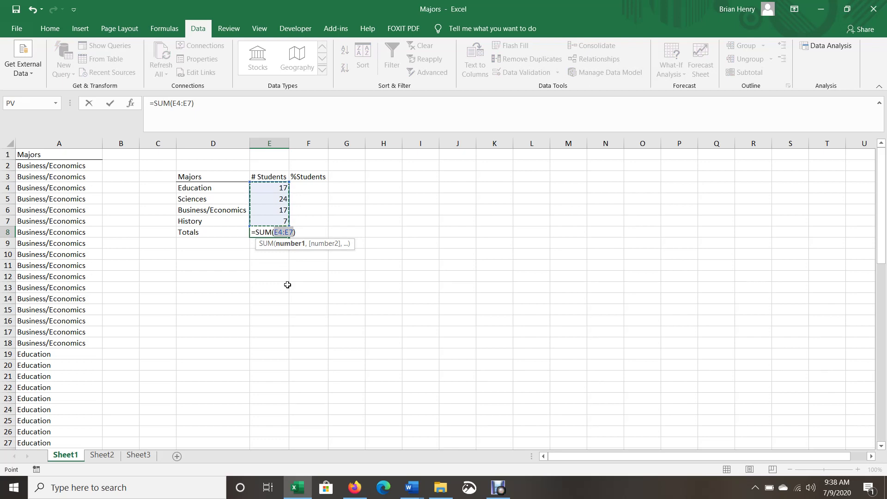
pyautogui.press('Return')
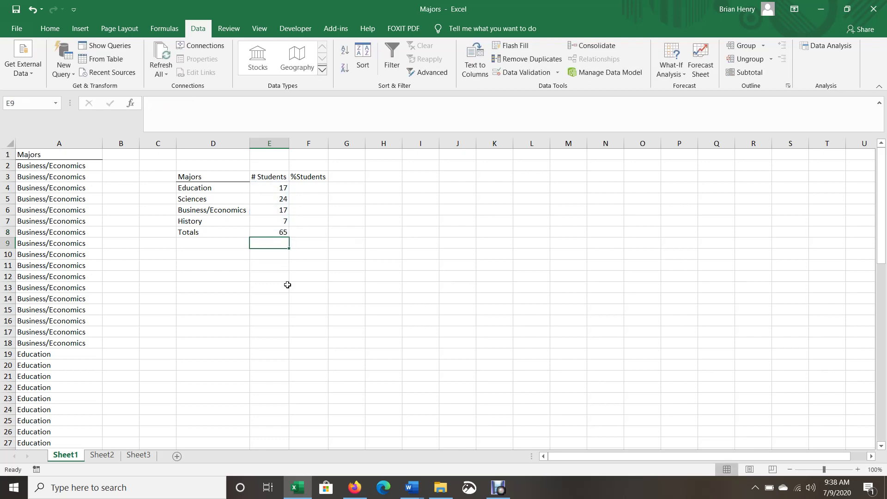
pyautogui.press('Right')
pyautogui.press('Up')
pyautogui.press('Up')
pyautogui.press('Up')
pyautogui.press('Up')
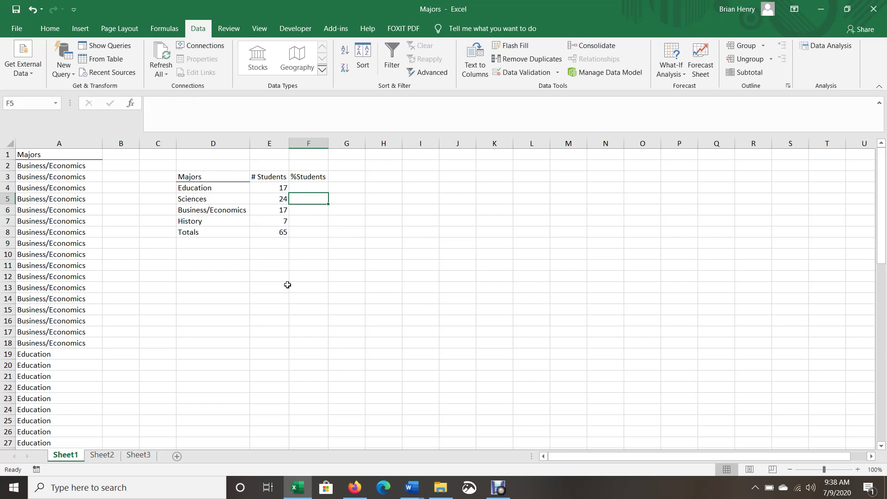
pyautogui.press('Up')
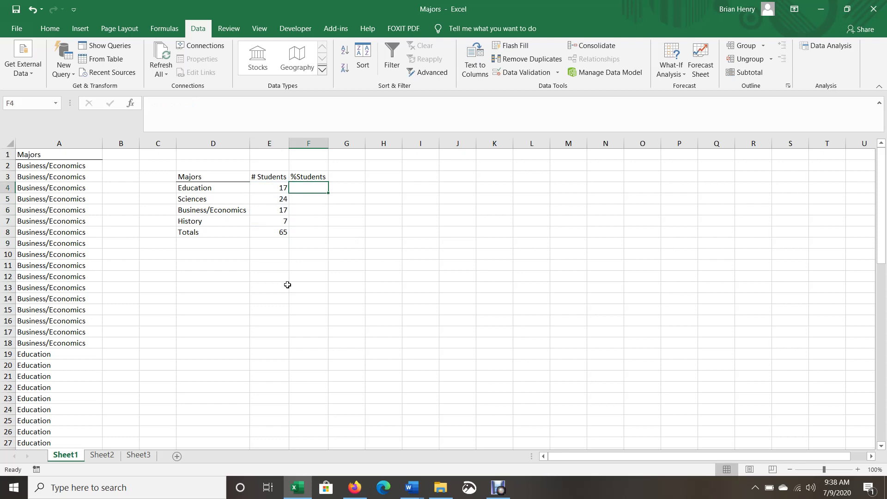
# - Enter =E4/$E$8 in F4, showing Education's share as 0.261538
pyautogui.write('=')
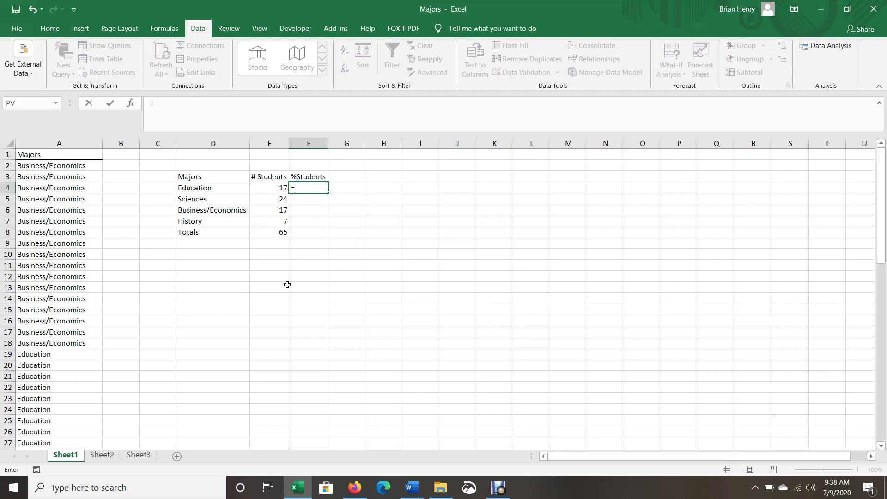
pyautogui.press('Left')
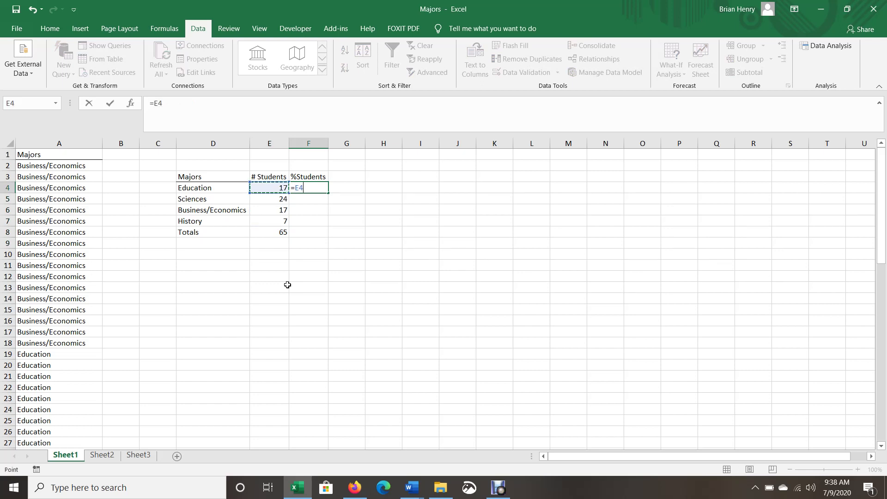
pyautogui.write('/')
pyautogui.click(268, 231)
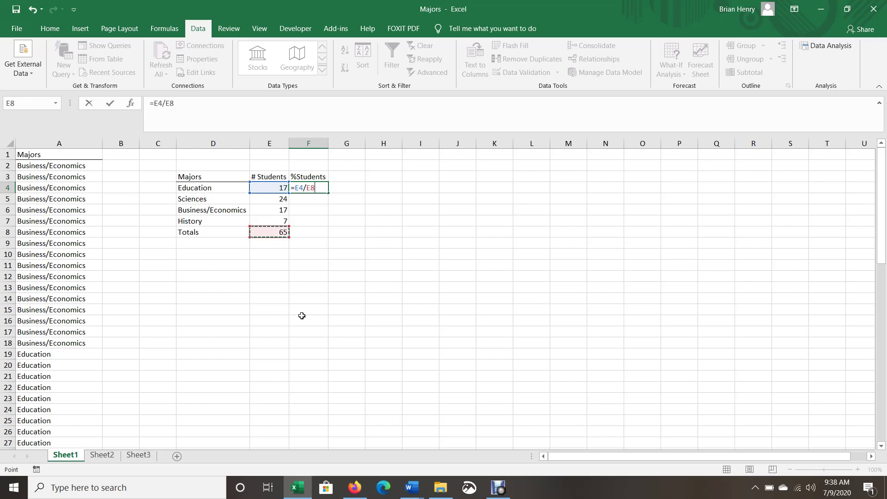
pyautogui.press('F4')
pyautogui.press('Return')
pyautogui.click(318, 191)
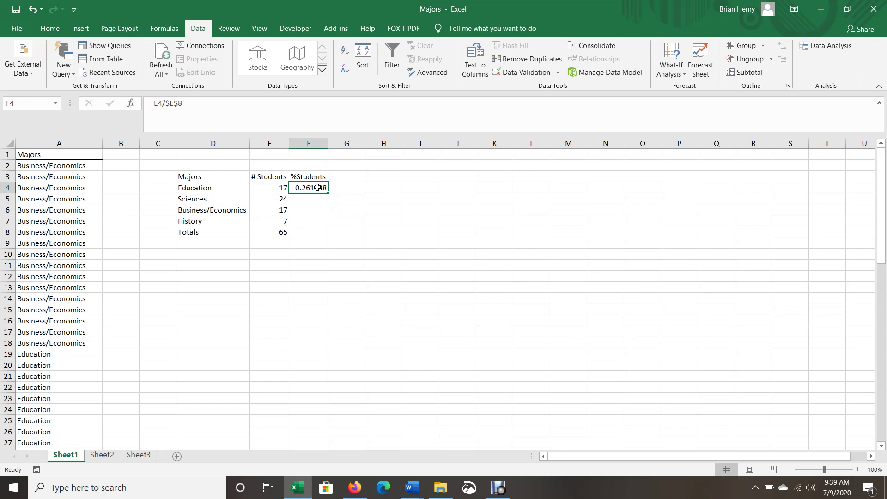
# - Fill the F4 percentage formula down to F7 and review the copied formulas
pyautogui.moveTo(318, 188); pyautogui.dragTo(311, 242)
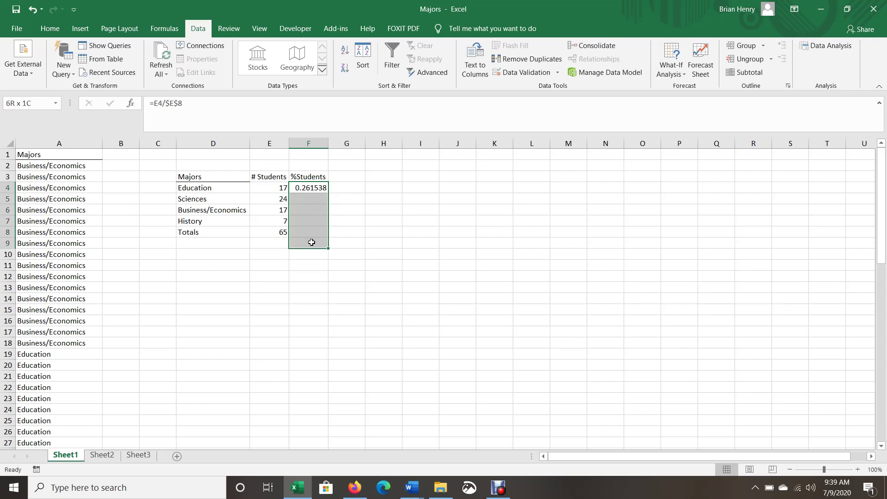
pyautogui.click(310, 189)
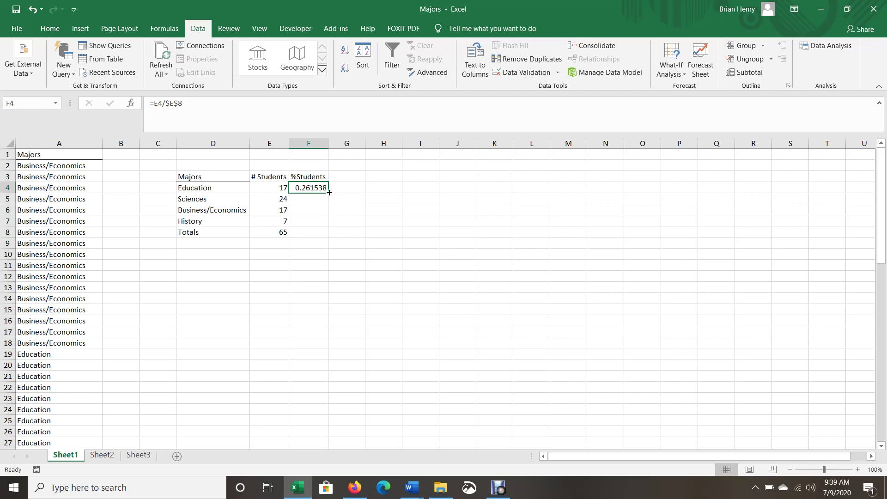
pyautogui.moveTo(328, 193); pyautogui.dragTo(329, 222)
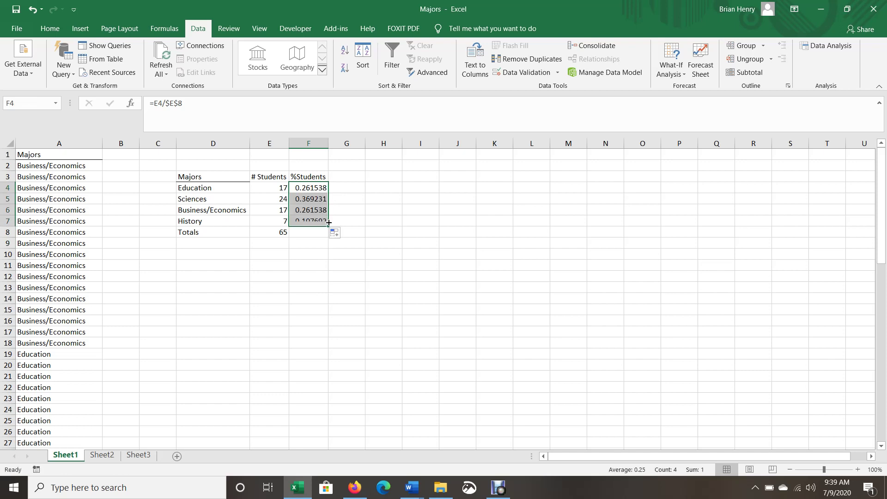
pyautogui.click(320, 189)
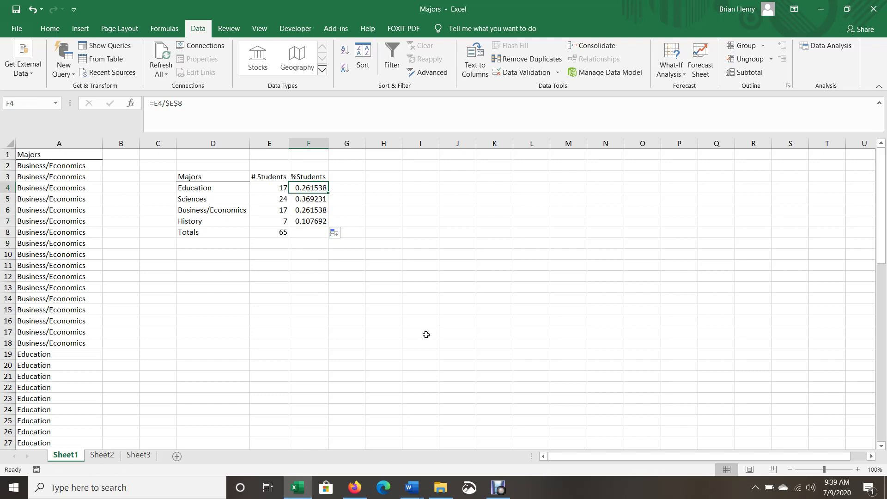
pyautogui.press('Down')
pyautogui.press('Up')
pyautogui.press('Down')
pyautogui.press('Down')
pyautogui.press('Down')
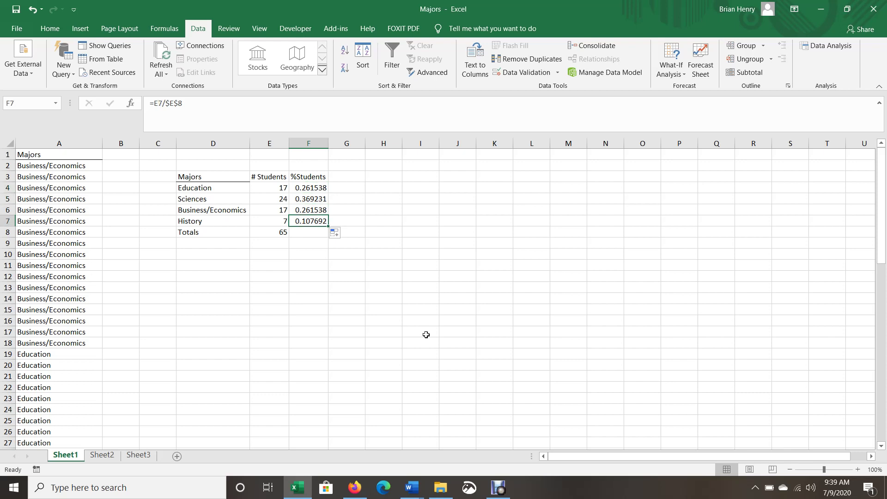
pyautogui.press('Left')
pyautogui.press('Up')
pyautogui.press('Up')
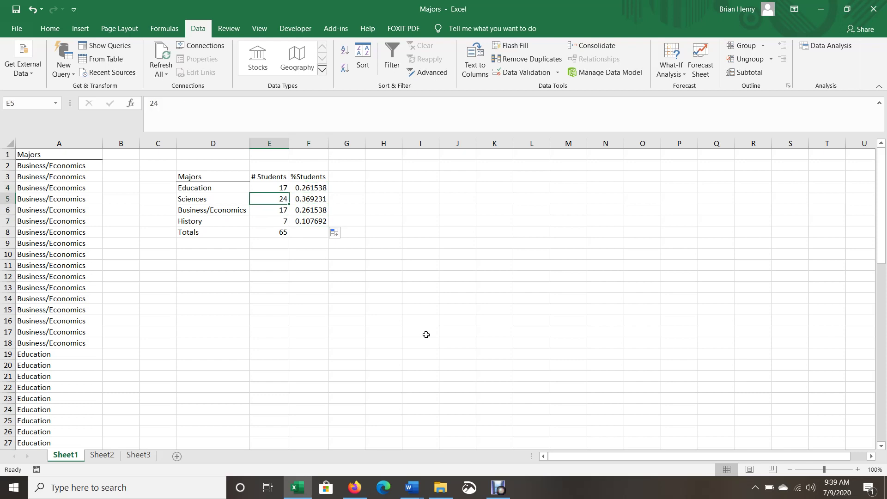
pyautogui.press('Up')
pyautogui.press('Down')
pyautogui.press('Down')
pyautogui.press('Down')
pyautogui.press('Right')
pyautogui.press('Up')
pyautogui.press('Up')
pyautogui.press('Up')
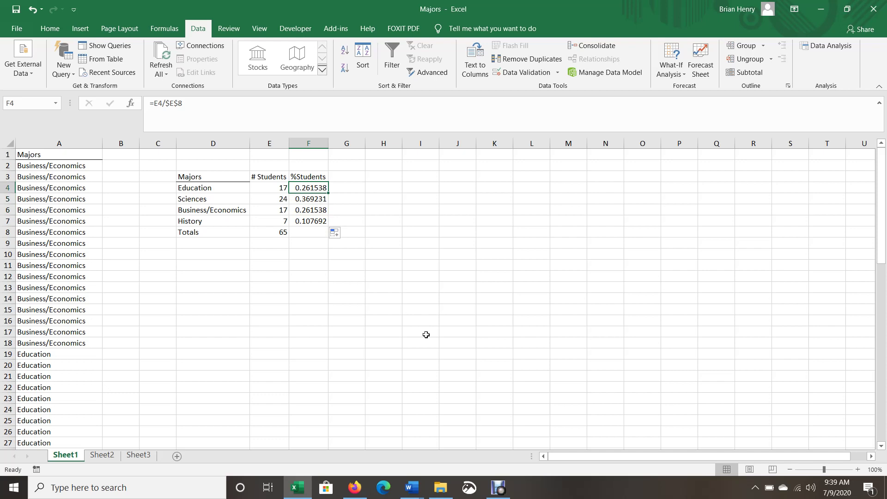
pyautogui.press('Down')
pyautogui.press('Down')
pyautogui.press('Down')
pyautogui.press('Down')
pyautogui.press('Left')
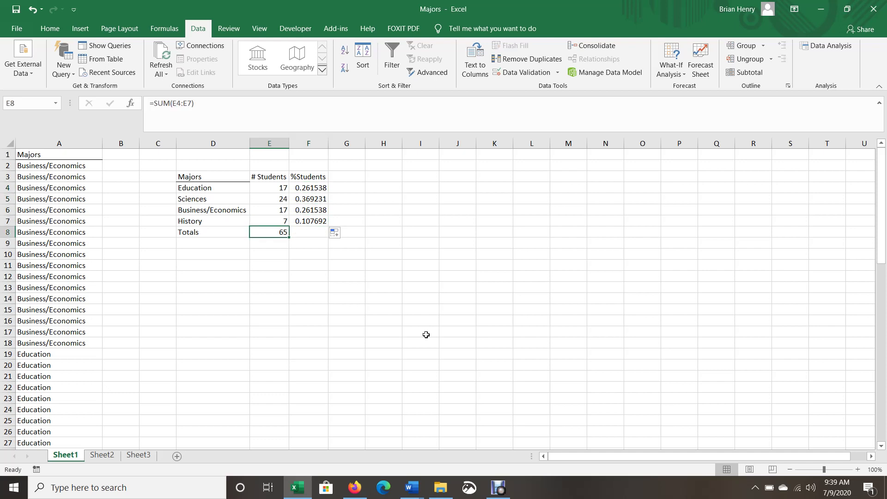
# - Sum the percentages in F8 with =SUM(F4:F7), totalling 1
pyautogui.press('Right')
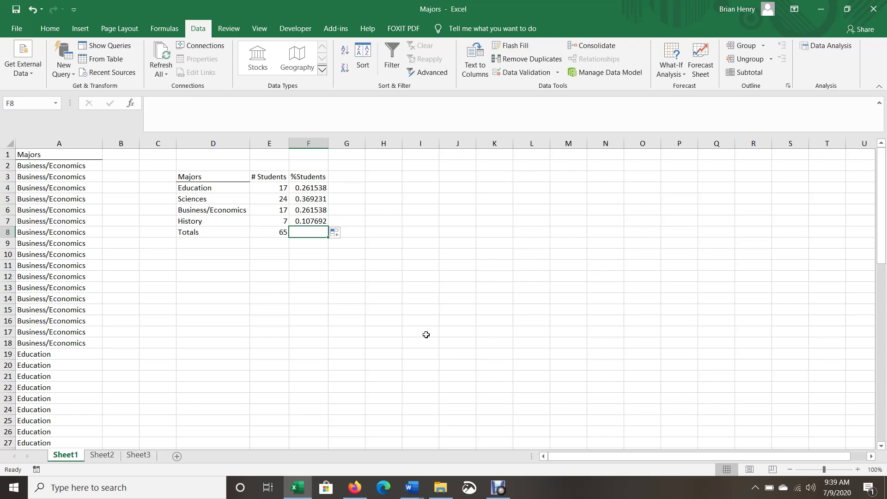
pyautogui.hotkey('alt', '=')
pyautogui.press('Return')
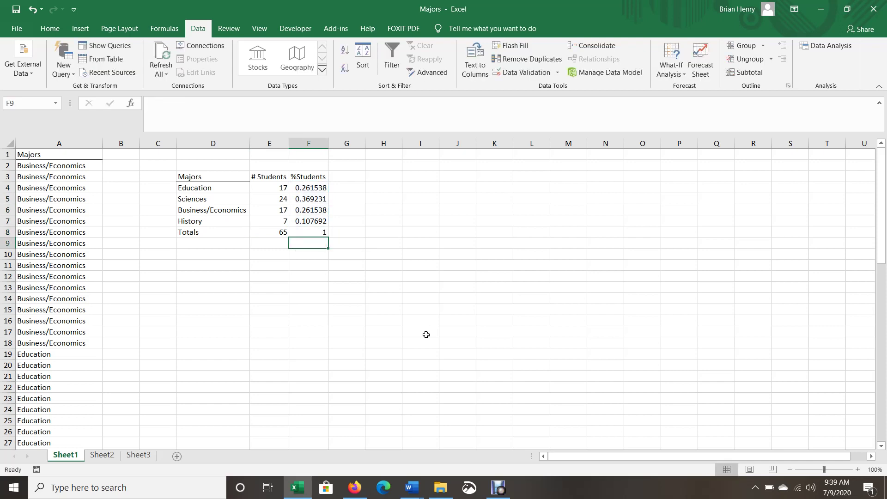
pyautogui.press('Up')
pyautogui.hotkey('shift', 'Up')
pyautogui.hotkey('shift', 'Up')
pyautogui.hotkey('shift', 'Up')
pyautogui.hotkey('shift', 'Up')
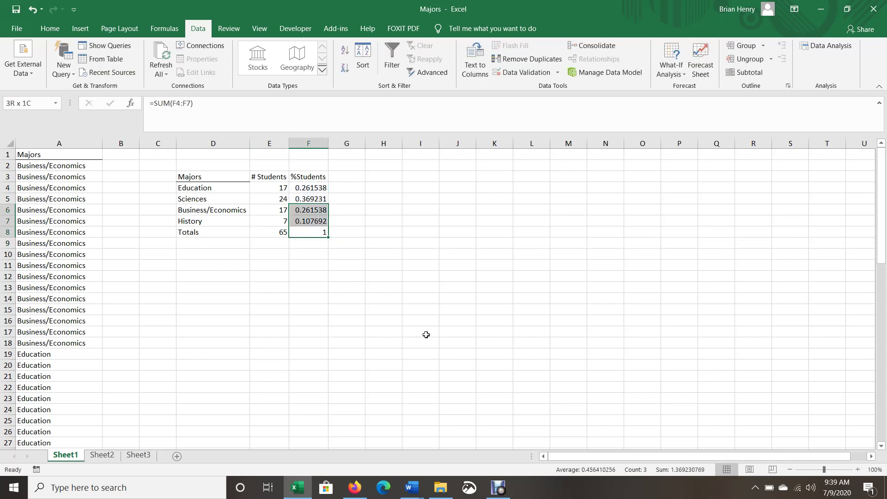
# - Format F4:F8 as percentages with one decimal place
pyautogui.click(50, 28)
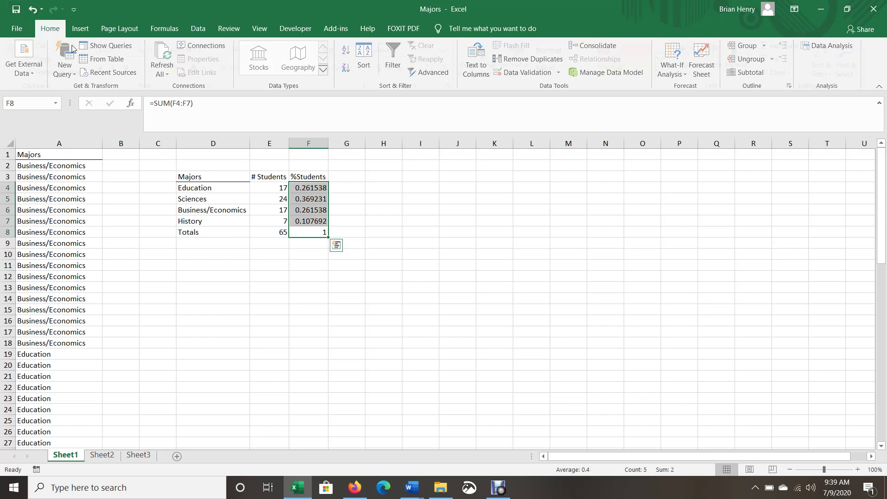
pyautogui.click(405, 68)
pyautogui.click(435, 68)
pyautogui.click(420, 231)
pyautogui.click(309, 224)
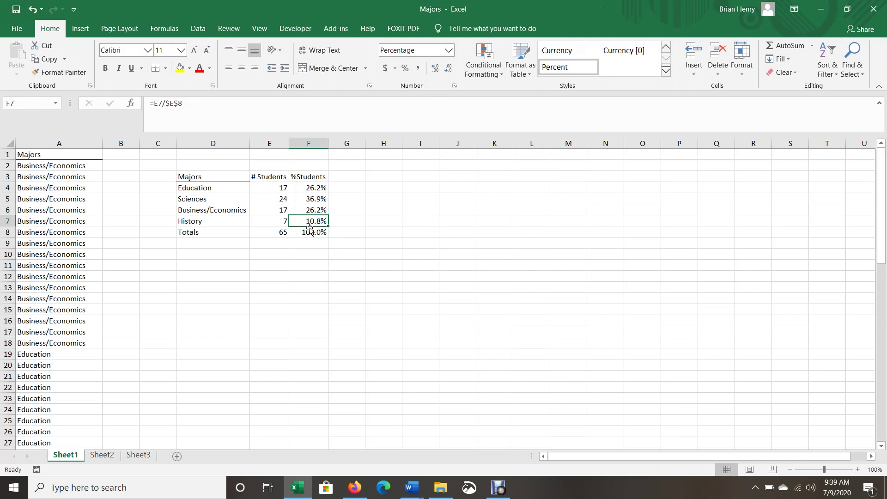
pyautogui.click(313, 231)
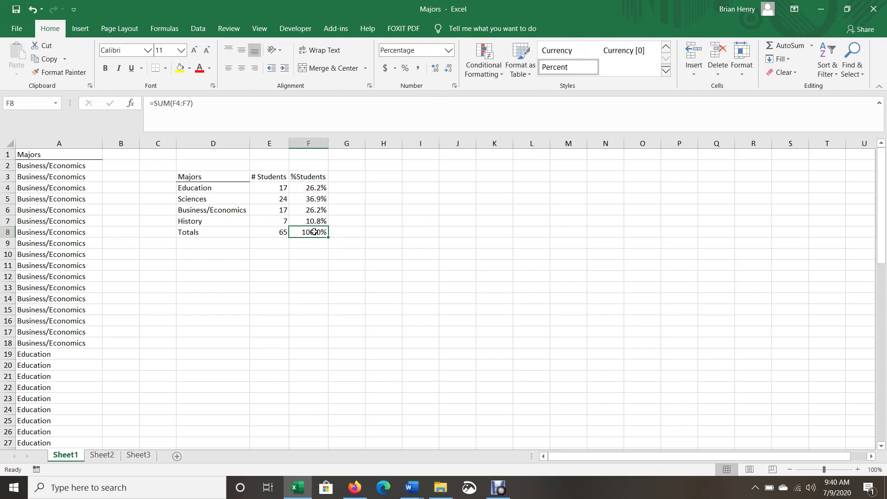
# - Apply an outside border to the majors table D3:F8
pyautogui.moveTo(314, 232); pyautogui.dragTo(214, 176)
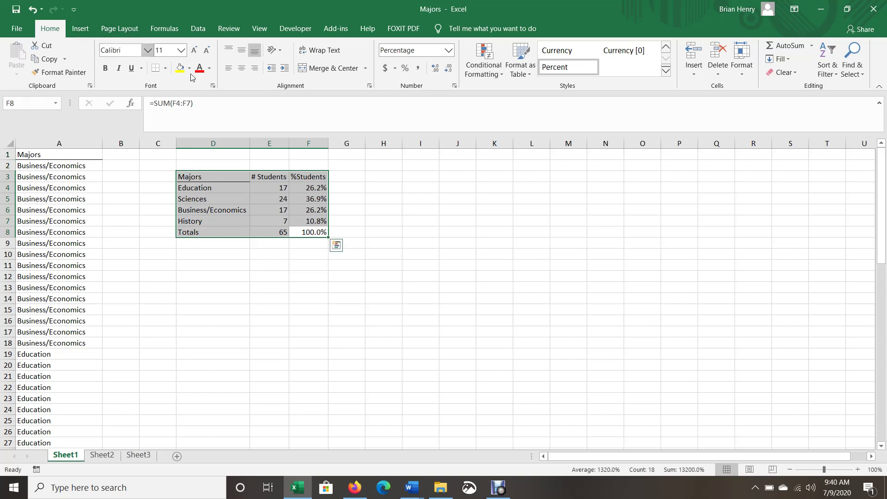
pyautogui.click(165, 68)
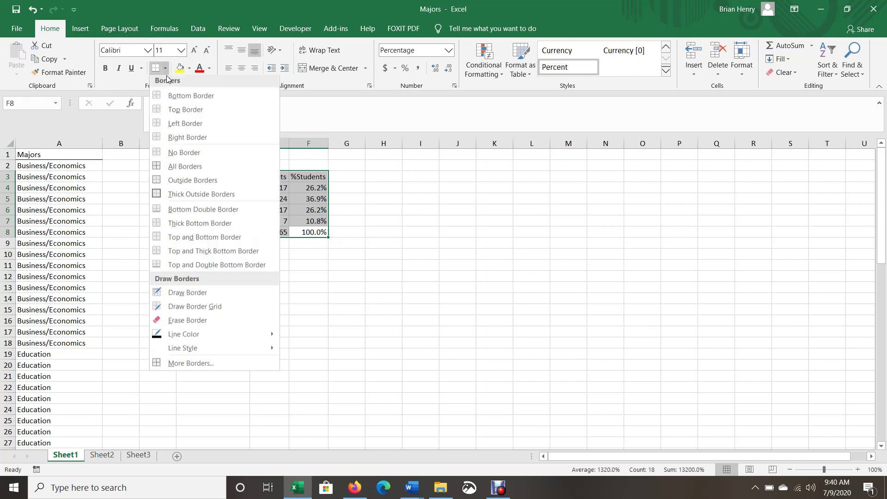
pyautogui.click(209, 183)
pyautogui.moveTo(230, 193); pyautogui.dragTo(296, 224)
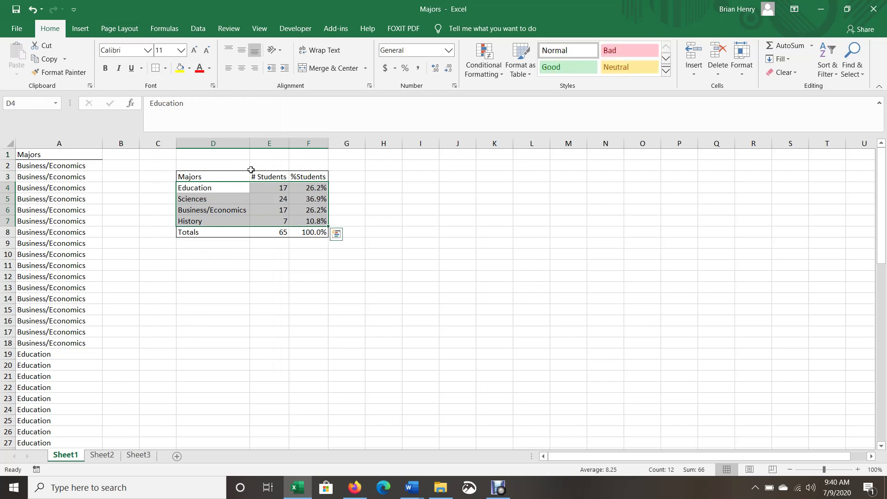
pyautogui.click(346, 330)
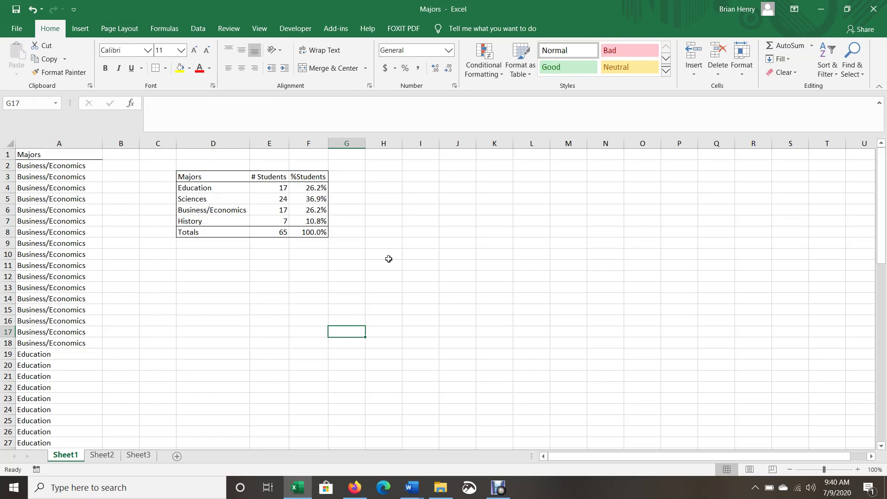
pyautogui.moveTo(230, 174); pyautogui.dragTo(319, 223)
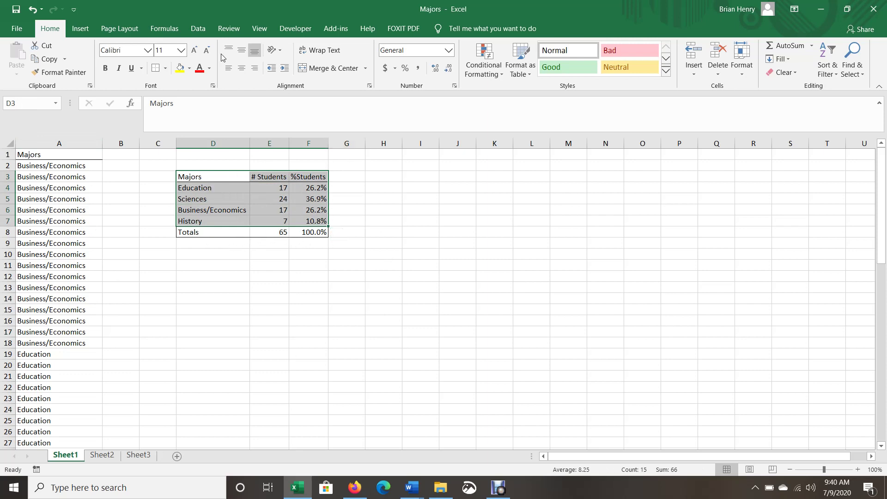
# - Sort D3:F7 by # Students, Largest to Smallest
pyautogui.click(198, 28)
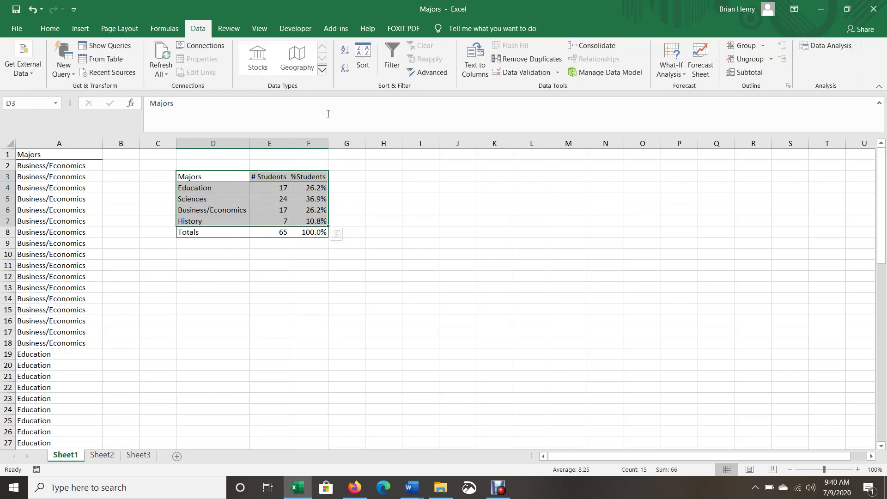
pyautogui.click(364, 64)
pyautogui.click(479, 270)
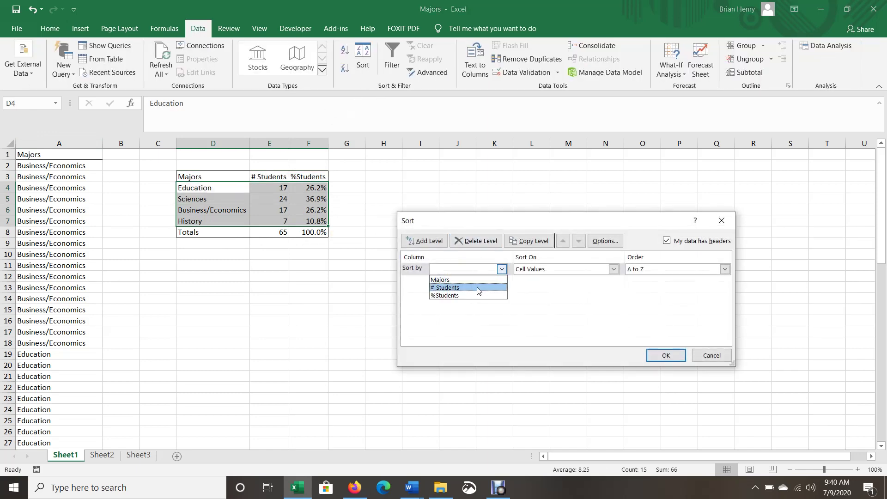
pyautogui.click(476, 289)
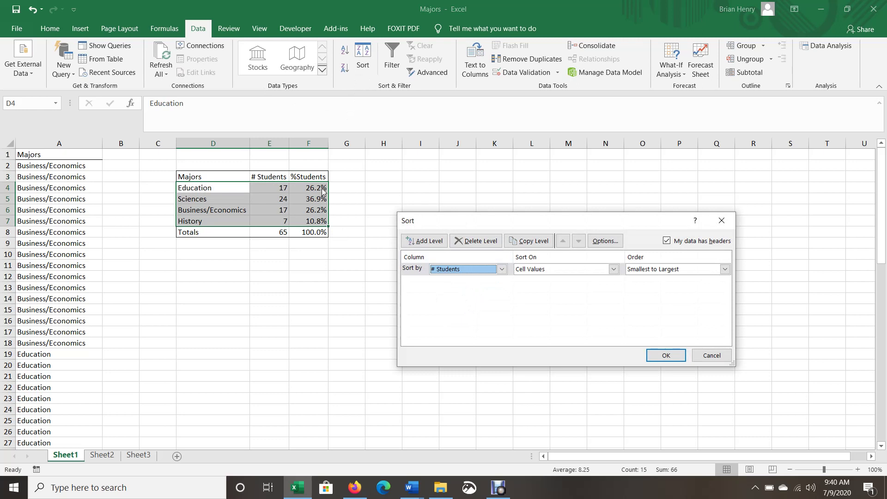
pyautogui.click(677, 269)
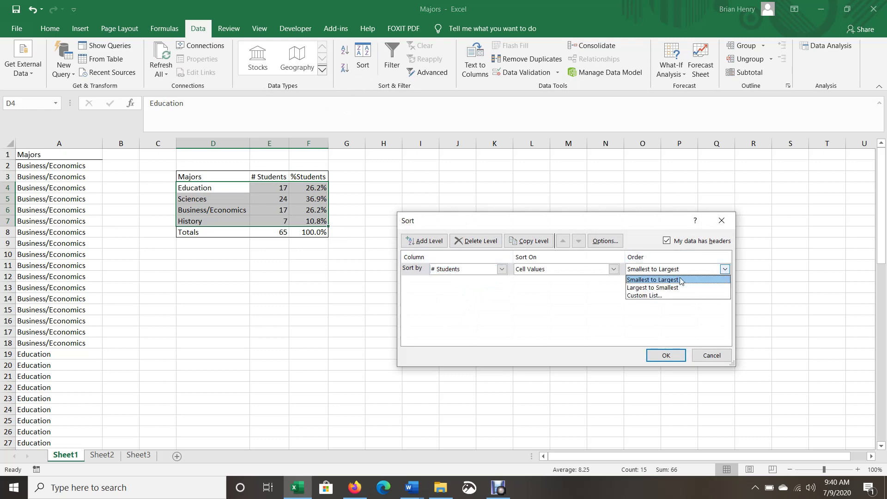
pyautogui.click(644, 288)
pyautogui.click(665, 356)
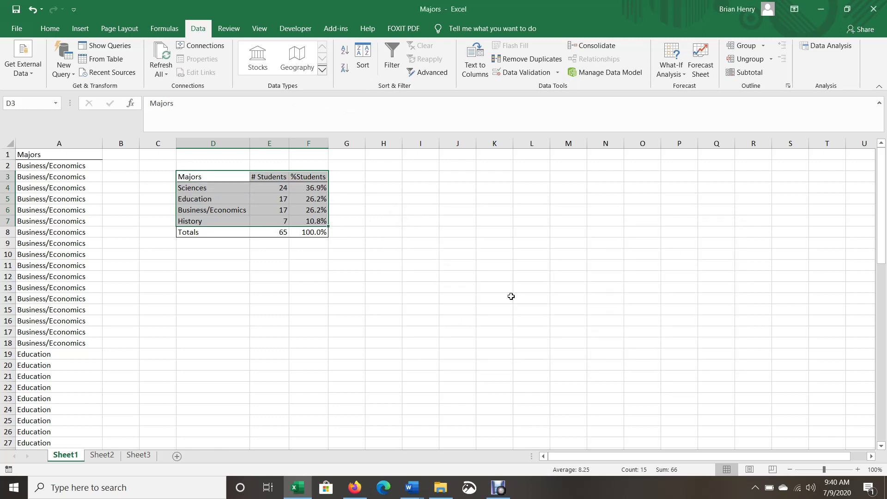
pyautogui.click(461, 277)
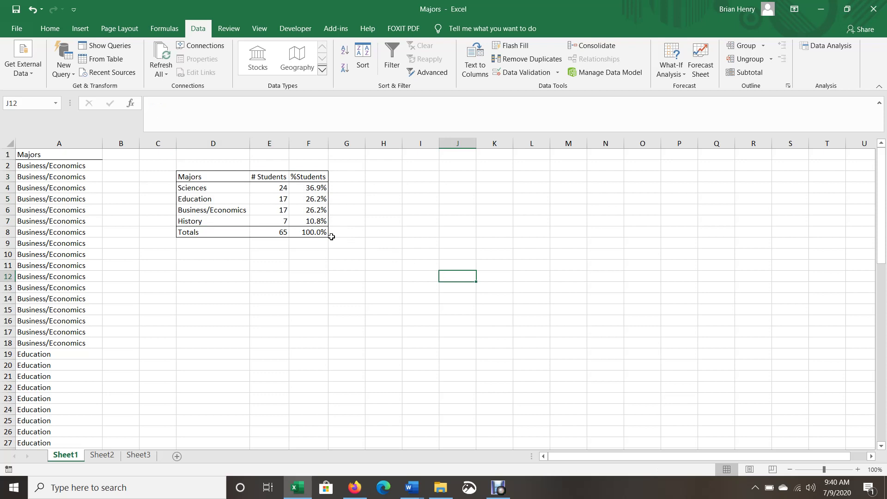
# - Check the sorted order: Sciences 24, Education 17, Business/Economics 17, History 7
pyautogui.click(224, 189)
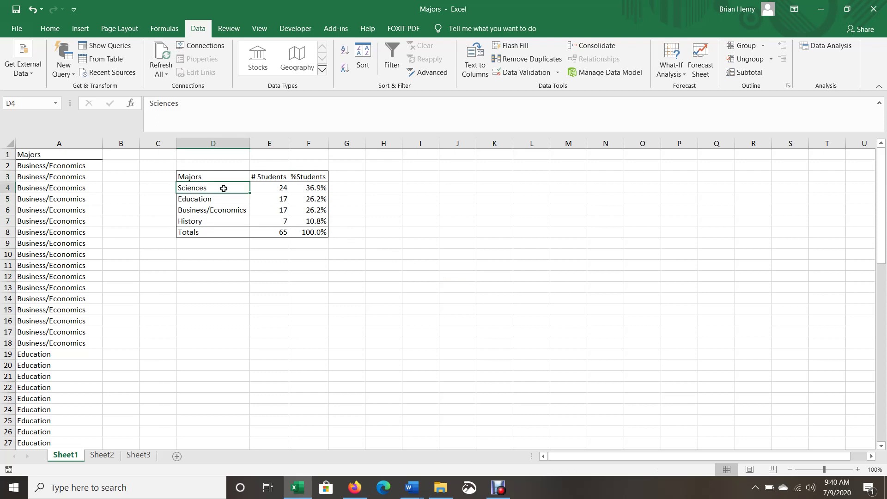
pyautogui.click(273, 192)
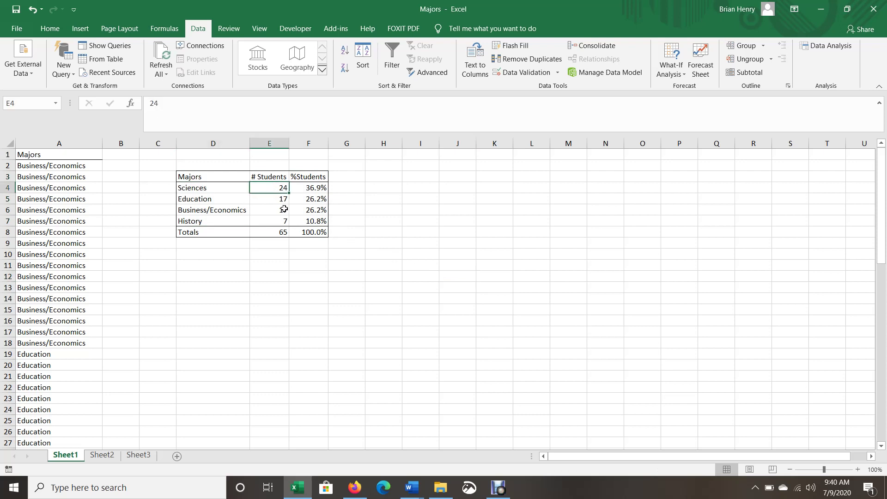
pyautogui.click(219, 199)
pyautogui.click(266, 204)
pyautogui.click(238, 207)
pyautogui.click(272, 214)
pyautogui.click(223, 217)
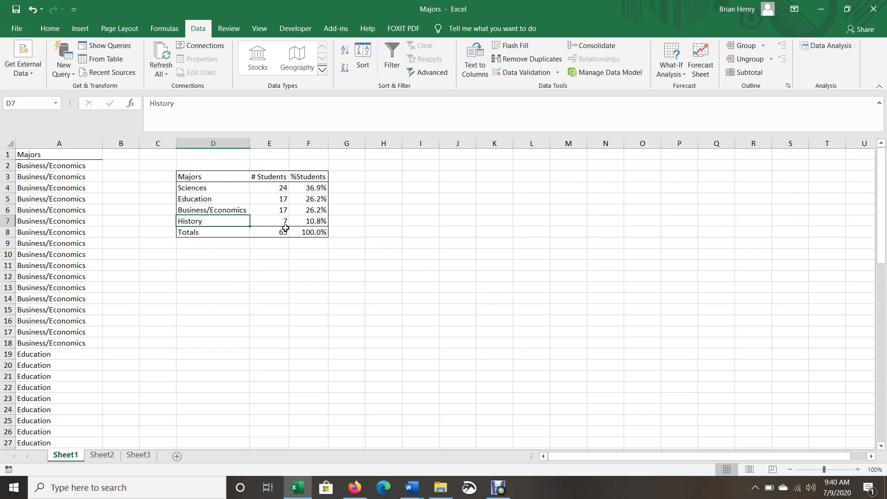
pyautogui.click(286, 223)
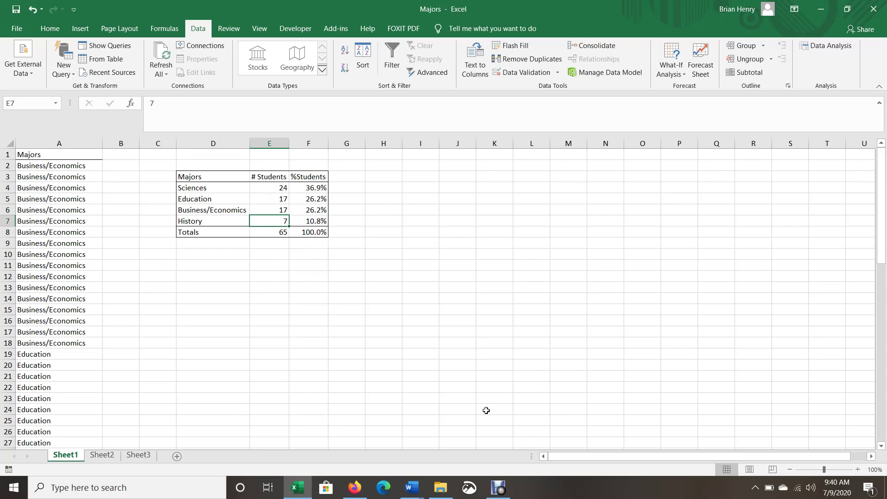
# - Copy the Majors column (A1:A66) into Sheet2 column A and widen it to fit
pyautogui.click(65, 153)
pyautogui.hotkey('ctrl', 'shift', 'Down')
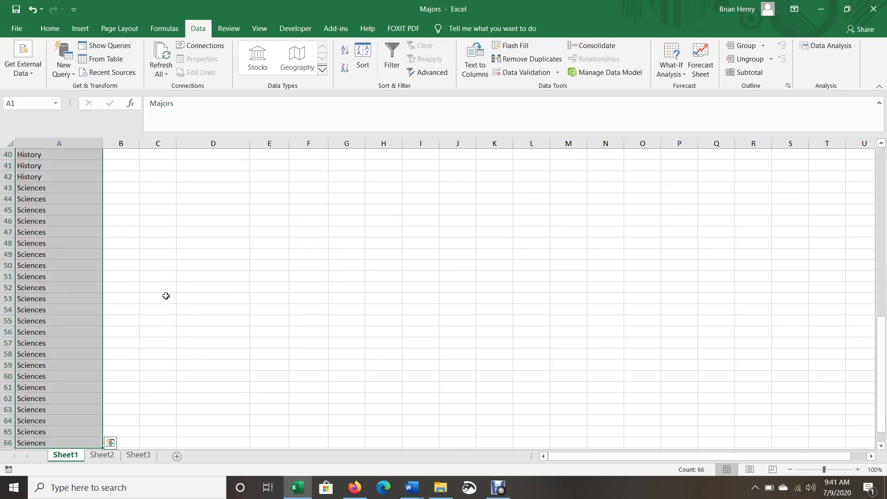
pyautogui.hotkey('ctrl', 'c')
pyautogui.scroll(13, 148, 319)
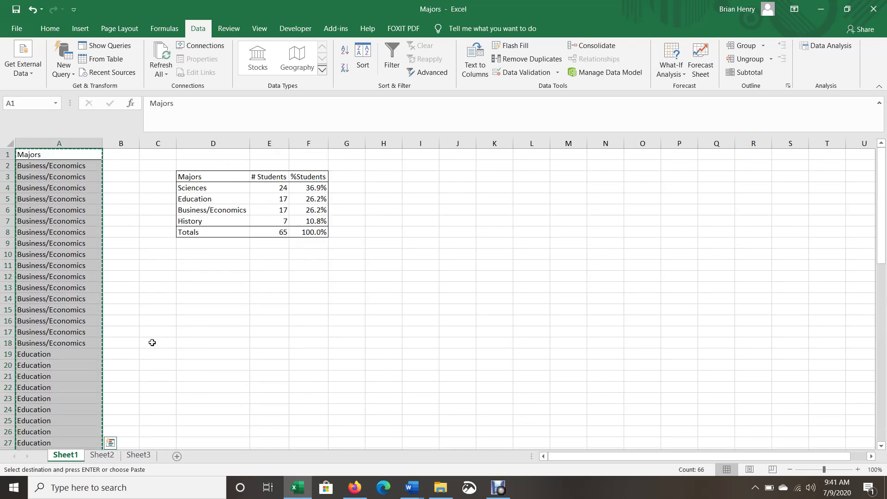
pyautogui.click(103, 455)
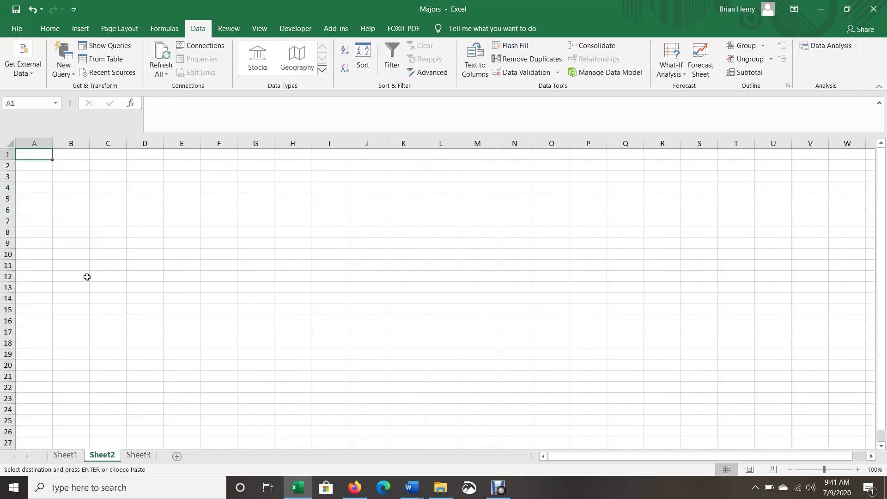
pyautogui.hotkey('ctrl', 'v')
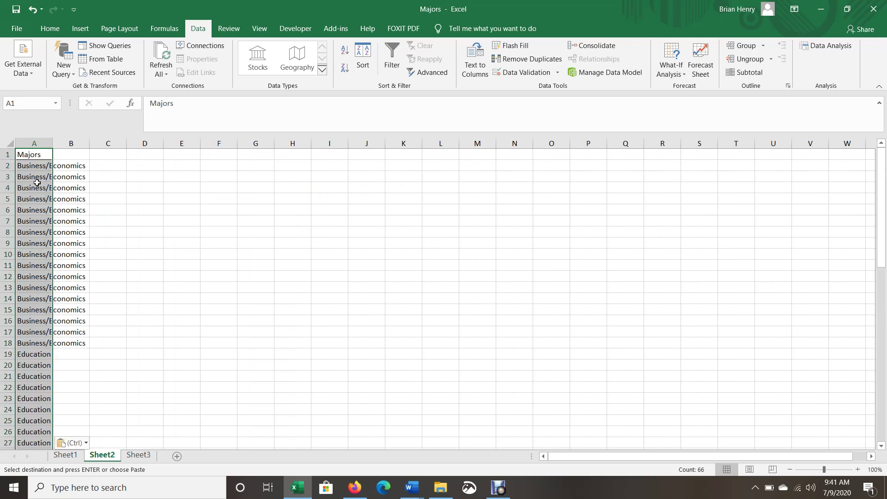
pyautogui.moveTo(50, 144); pyautogui.dragTo(100, 144)
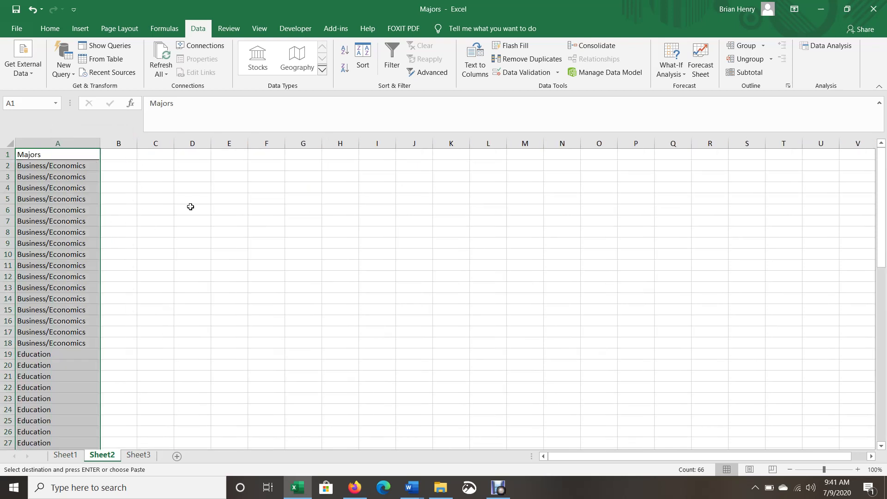
# - Paste a second copy of the Majors list starting at cell D4
pyautogui.click(61, 158)
pyautogui.hotkey('ctrl', 'shift', 'Down')
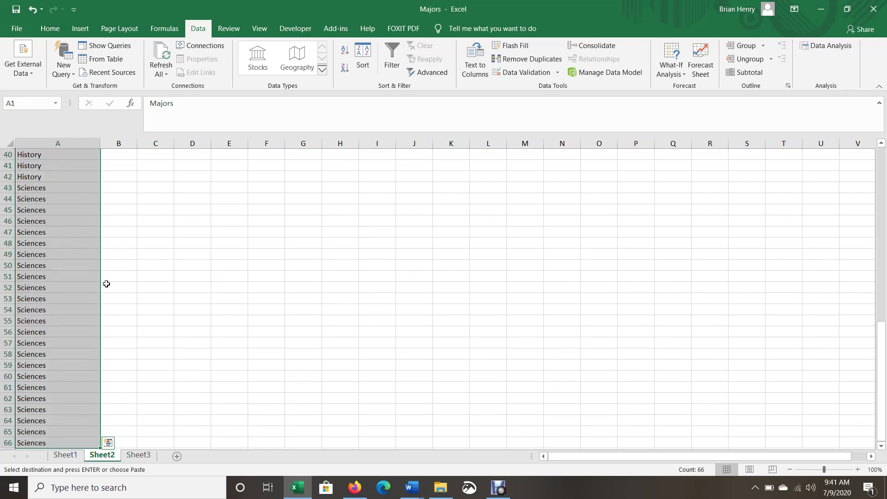
pyautogui.hotkey('ctrl', 'c')
pyautogui.hotkey('ctrl', 'Home')
pyautogui.press('Right')
pyautogui.press('Right')
pyautogui.press('Right')
pyautogui.press('Down')
pyautogui.press('Down')
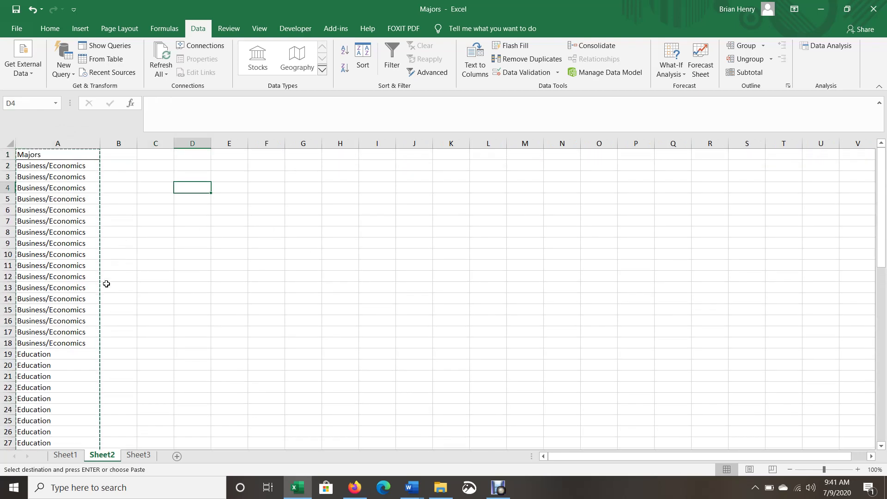
pyautogui.press('Down')
pyautogui.hotkey('ctrl', 'v')
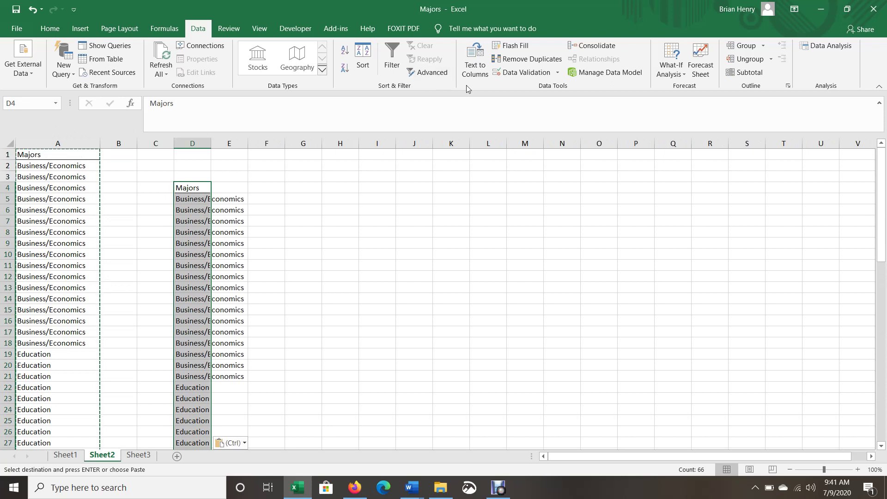
# - Remove duplicates from the D4 list, leaving four unique majors, and auto-fit column D
pyautogui.click(531, 58)
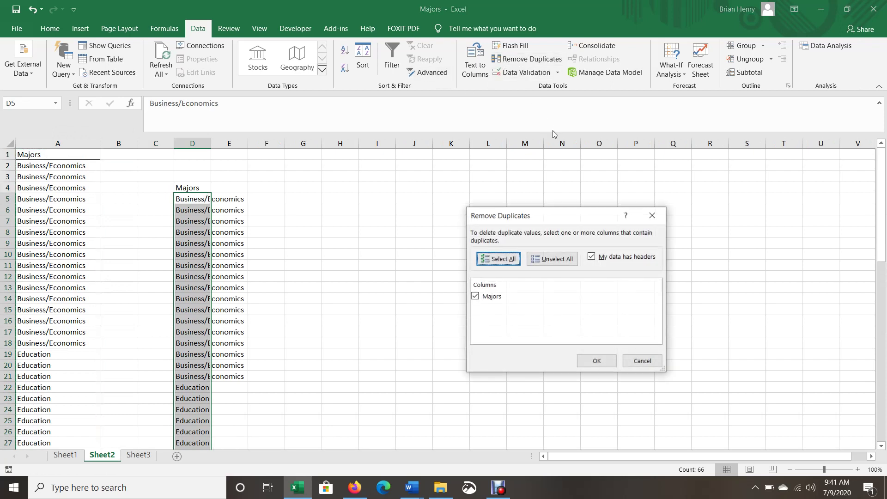
pyautogui.click(596, 360)
pyautogui.click(448, 276)
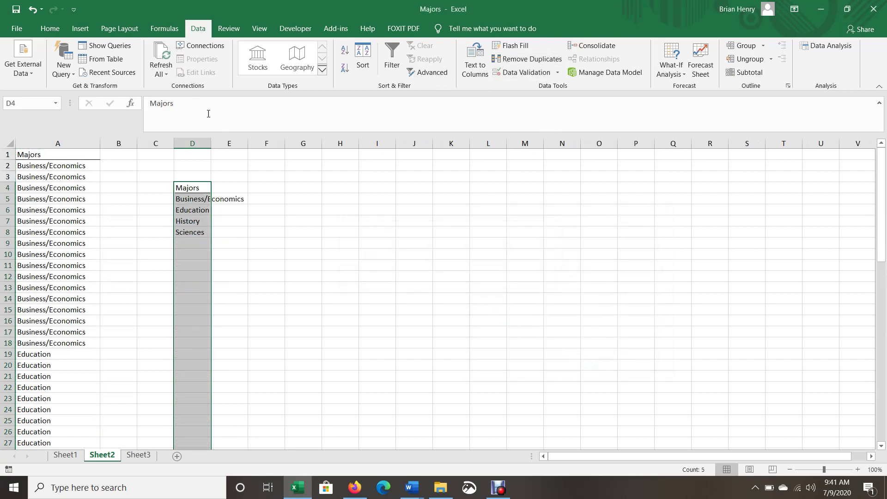
pyautogui.doubleClick(209, 140)
# - Enter =COUNTIF($A$2:$A$66,D5) in E5 and fill it down to E8, giving 17, 17, 7, 24
pyautogui.click(280, 198)
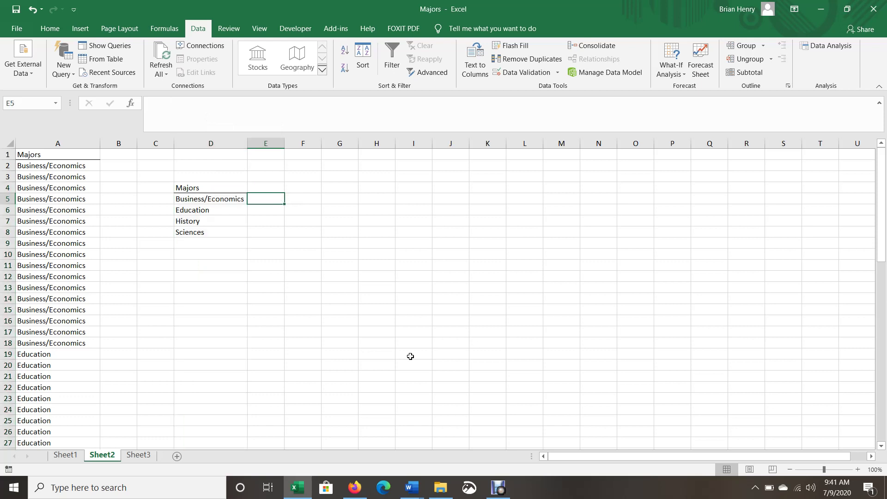
pyautogui.write('=countif')
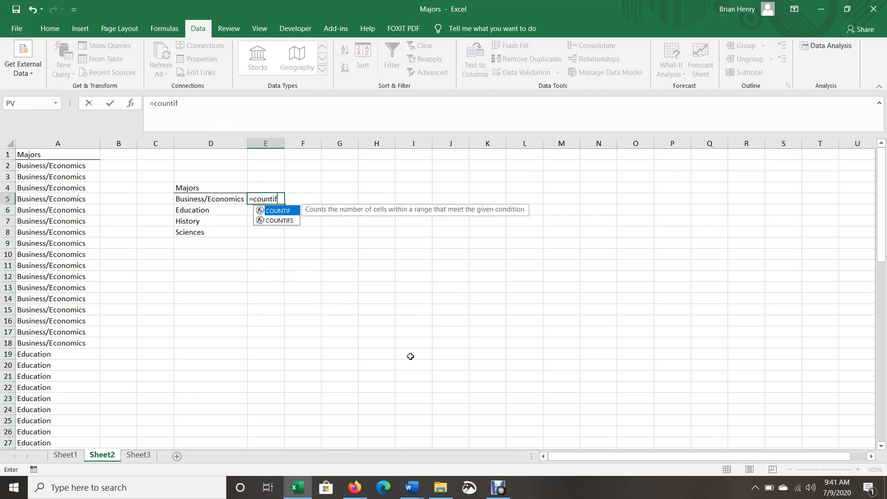
pyautogui.write('(')
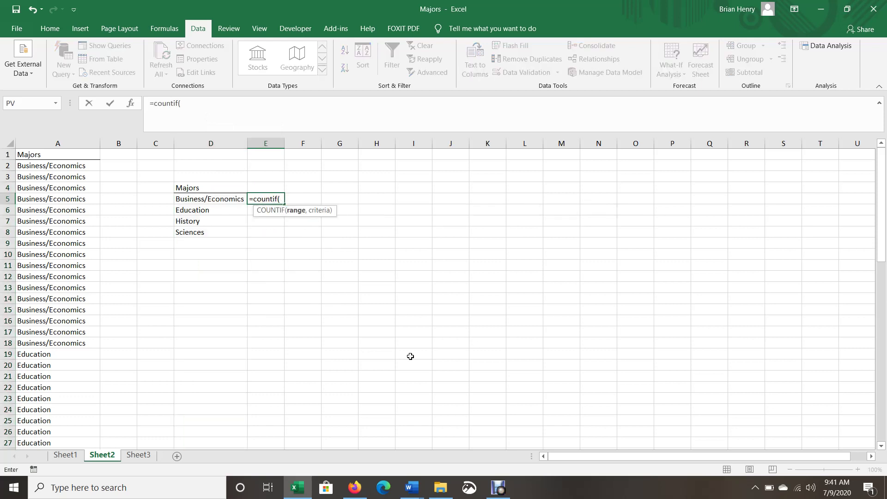
pyautogui.press('Left')
pyautogui.press('Left')
pyautogui.press('Left')
pyautogui.press('Left')
pyautogui.press('Up')
pyautogui.press('Up')
pyautogui.press('Up')
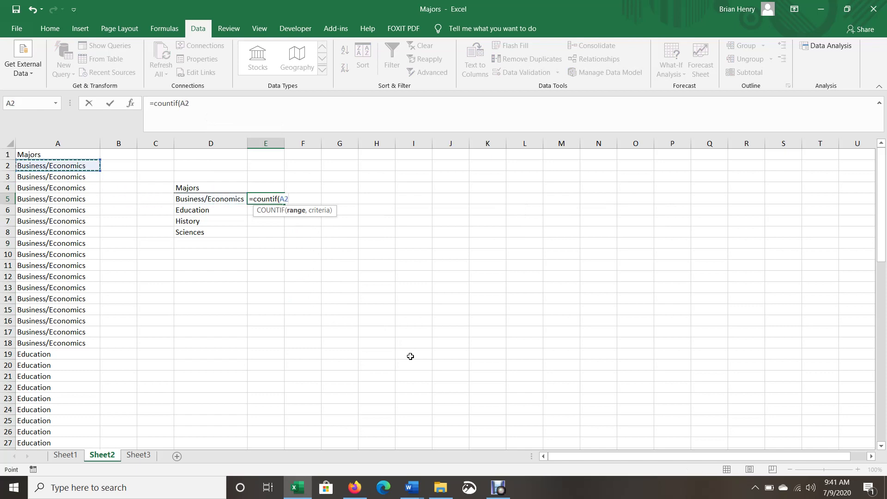
pyautogui.hotkey('ctrl', 'shift', 'Down')
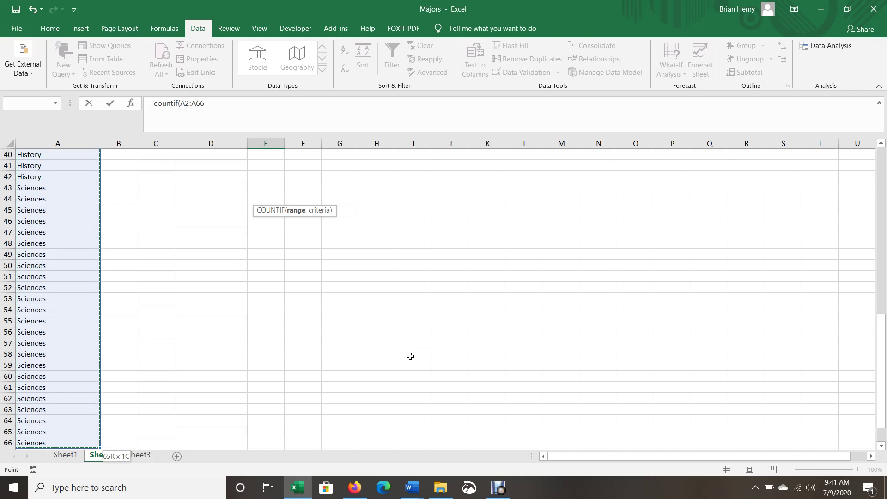
pyautogui.press('F4')
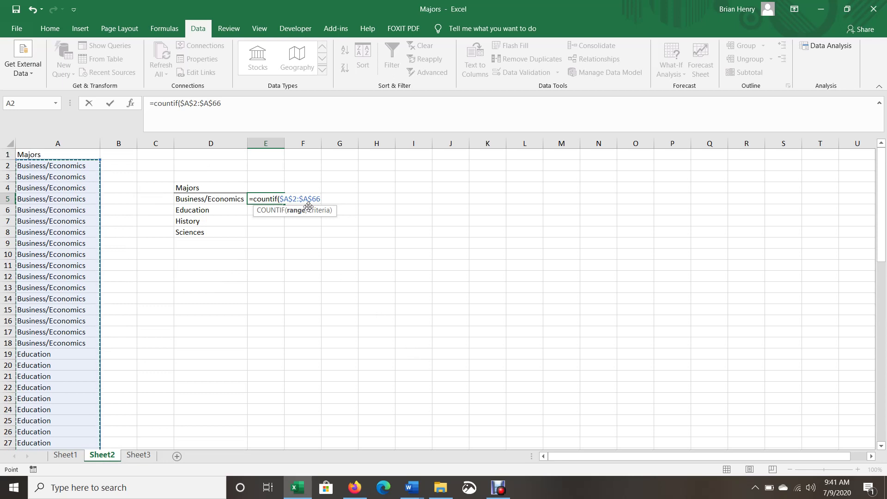
pyautogui.write(',')
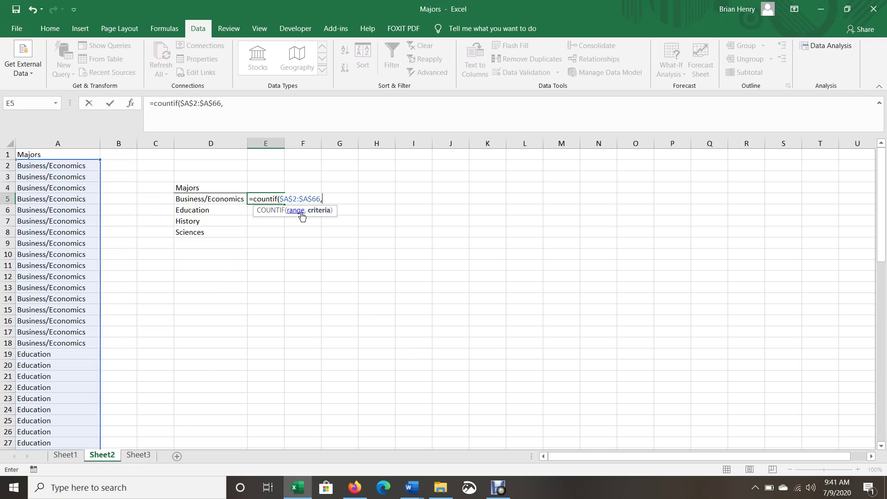
pyautogui.click(224, 197)
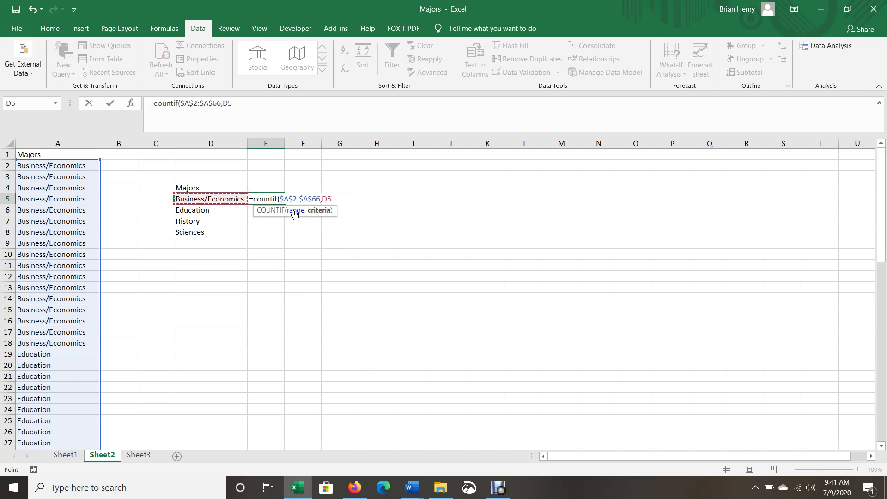
pyautogui.press('Return')
pyautogui.click(272, 197)
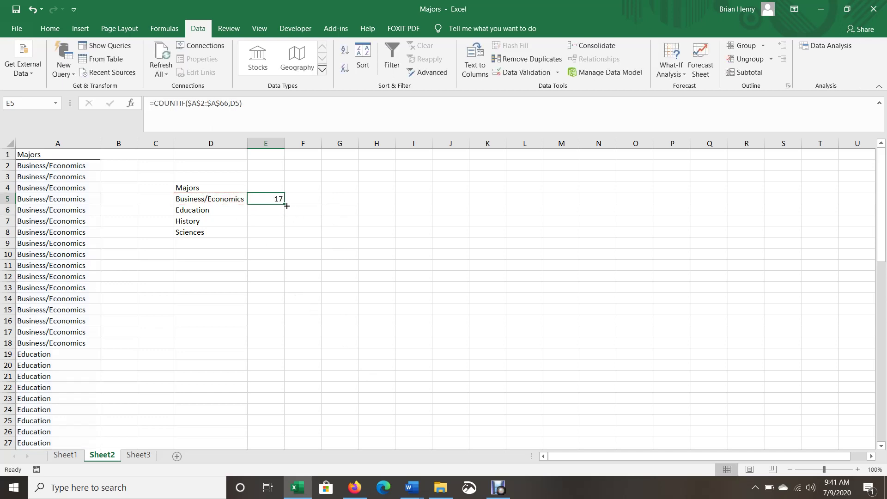
pyautogui.moveTo(287, 205); pyautogui.dragTo(287, 238)
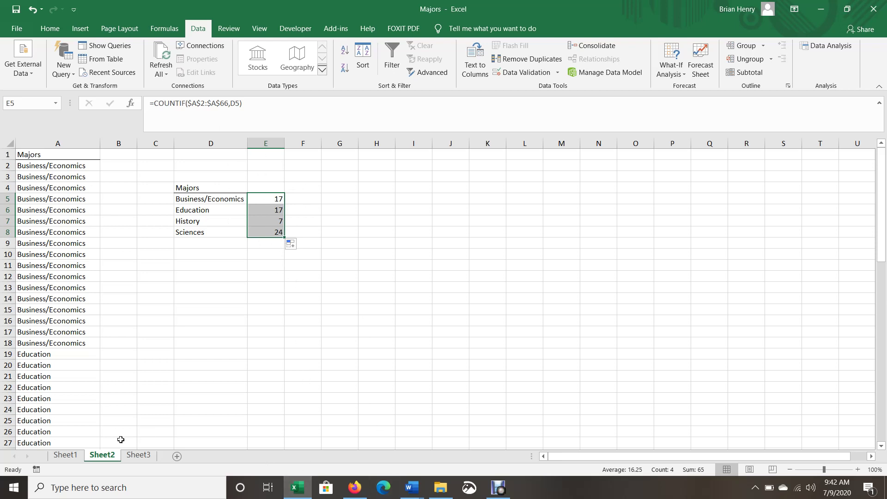
# - Switch back to Sheet1 to view the sorted majors summary table
pyautogui.click(65, 456)
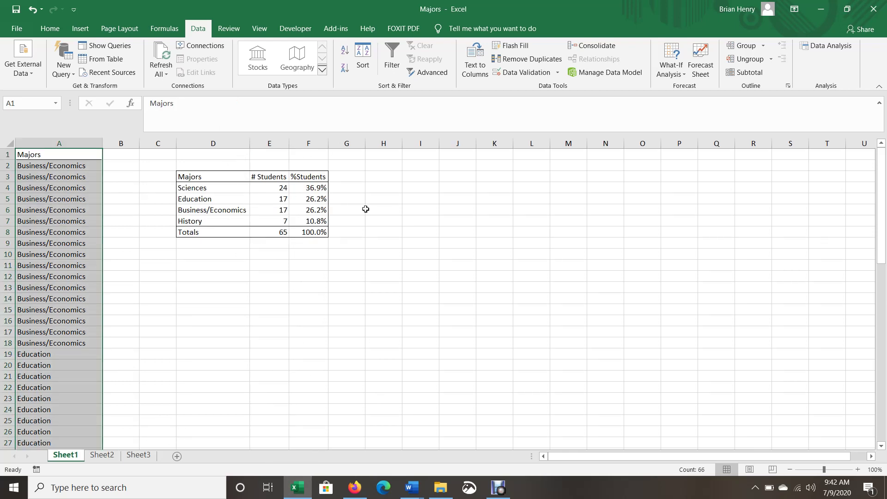